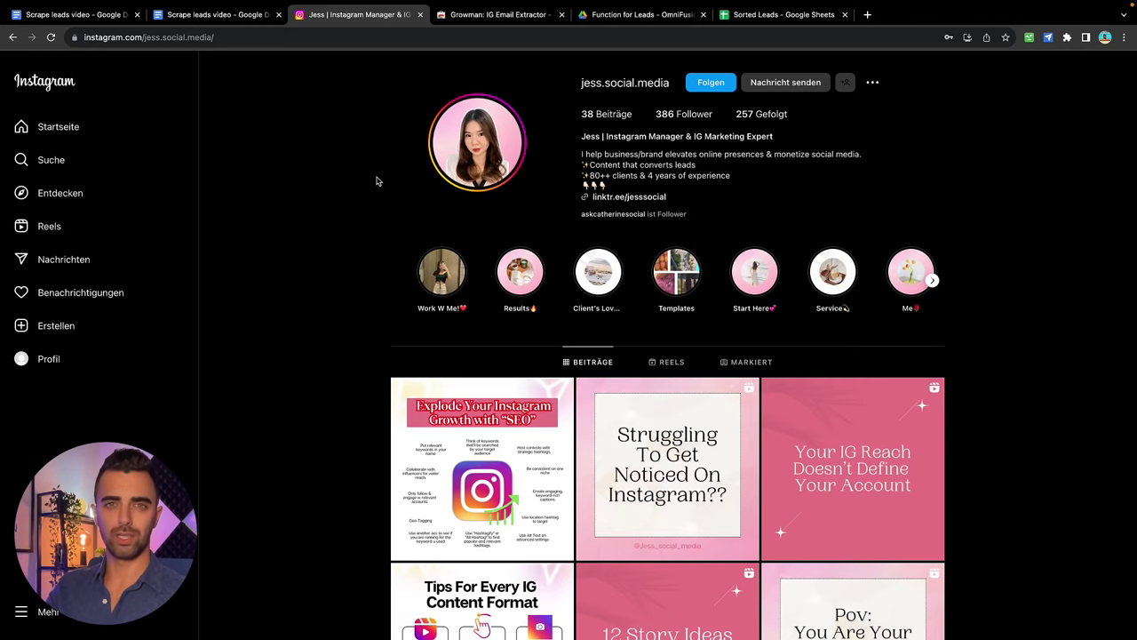
Step: Switch to the Sorted Leads spreadsheet and scroll down the coaches filtered list
{"action": "left_click", "coordinate": [730, 14]}
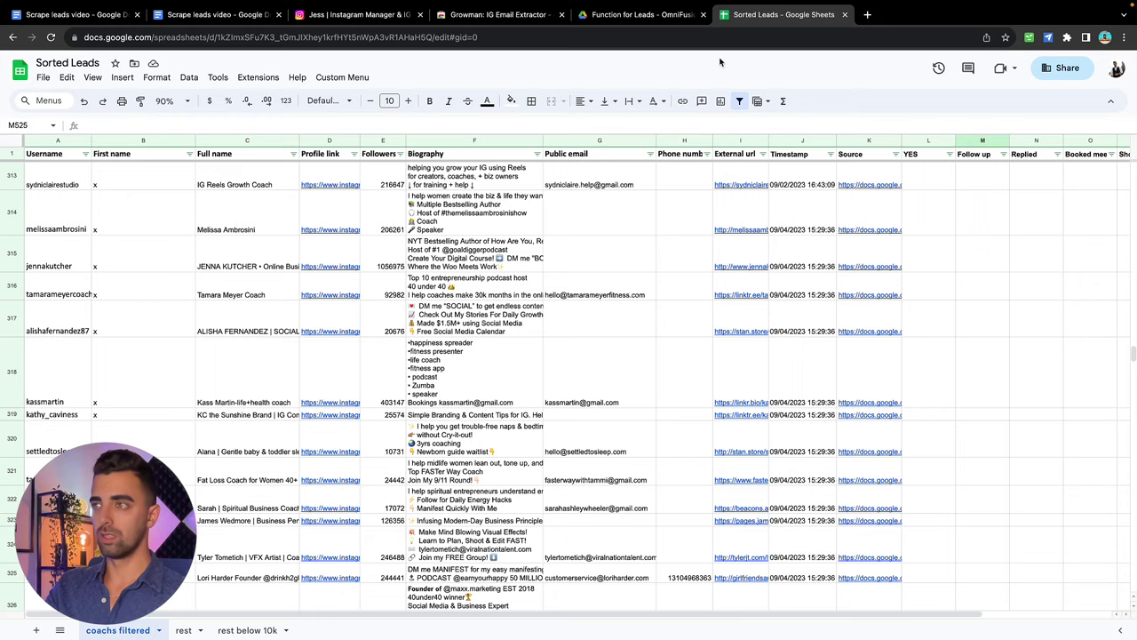
{"action": "scroll", "coordinate": [487, 284], "scroll_direction": "down", "scroll_amount": 5}
{"action": "scroll", "coordinate": [486, 284], "scroll_direction": "down", "scroll_amount": 5}
{"action": "scroll", "coordinate": [487, 284], "scroll_direction": "down", "scroll_amount": 3}
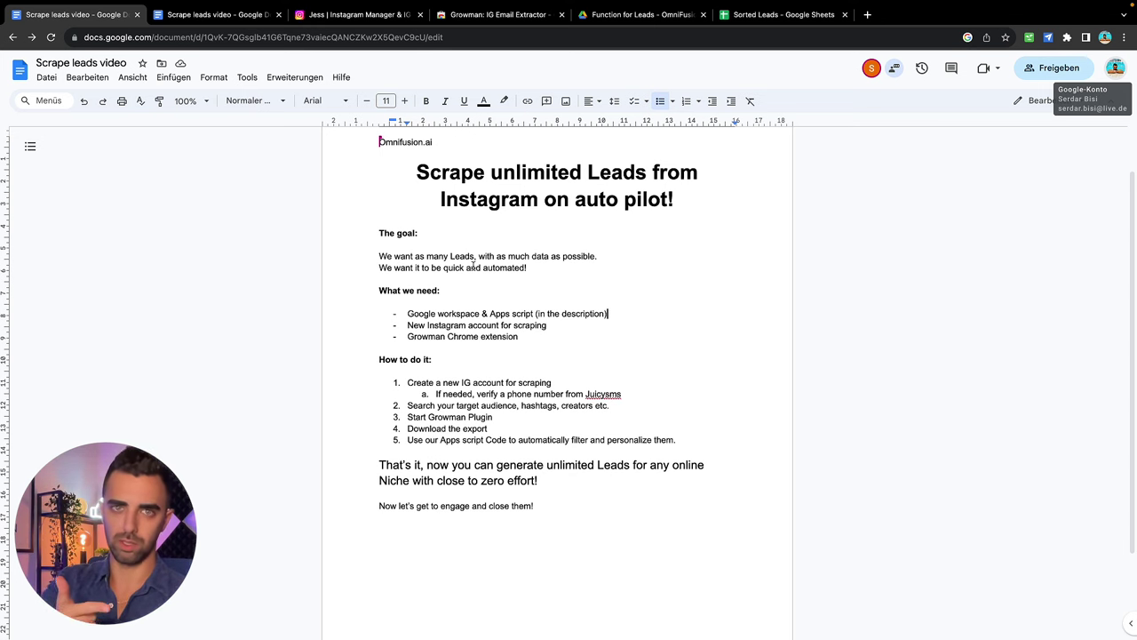
Step: Read through the Scrape leads video plan, then return to the Instagram profile
{"action": "scroll", "coordinate": [492, 320], "scroll_direction": "down", "scroll_amount": 1}
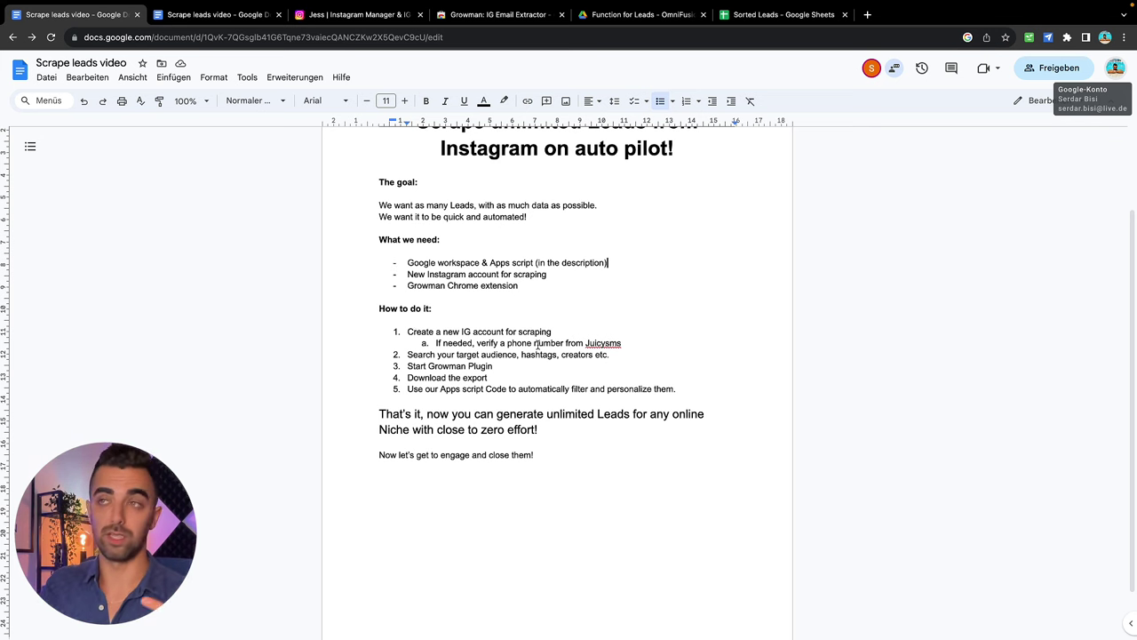
{"action": "left_click", "coordinate": [351, 16]}
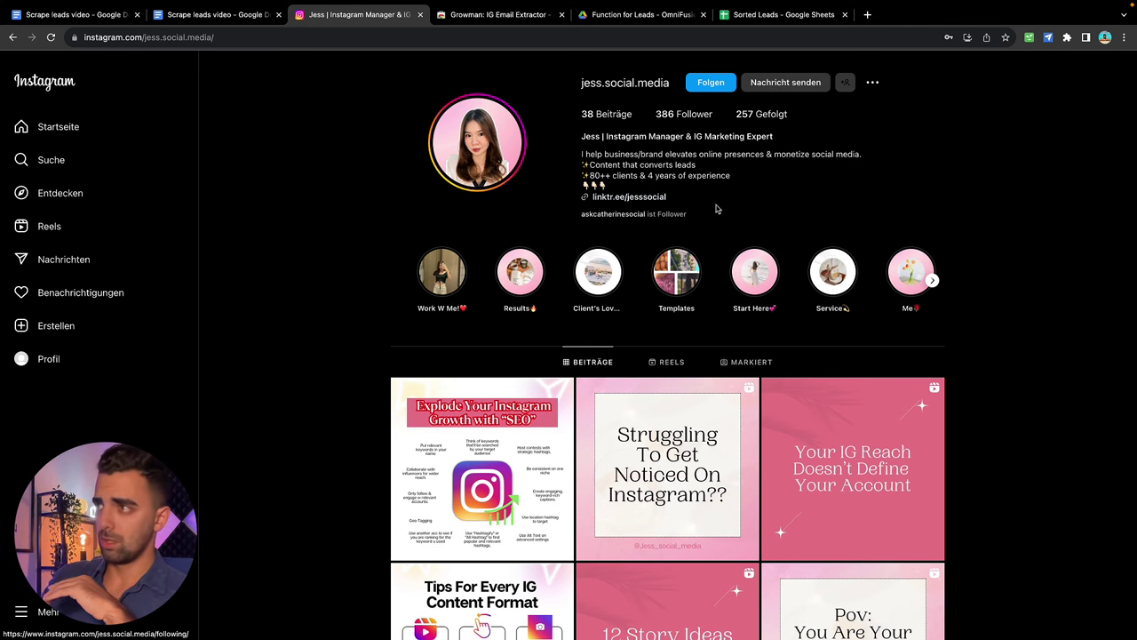
Step: Follow the Instagram marketing expert, copy their username, and go to the Growman store page
{"action": "left_click", "coordinate": [711, 85]}
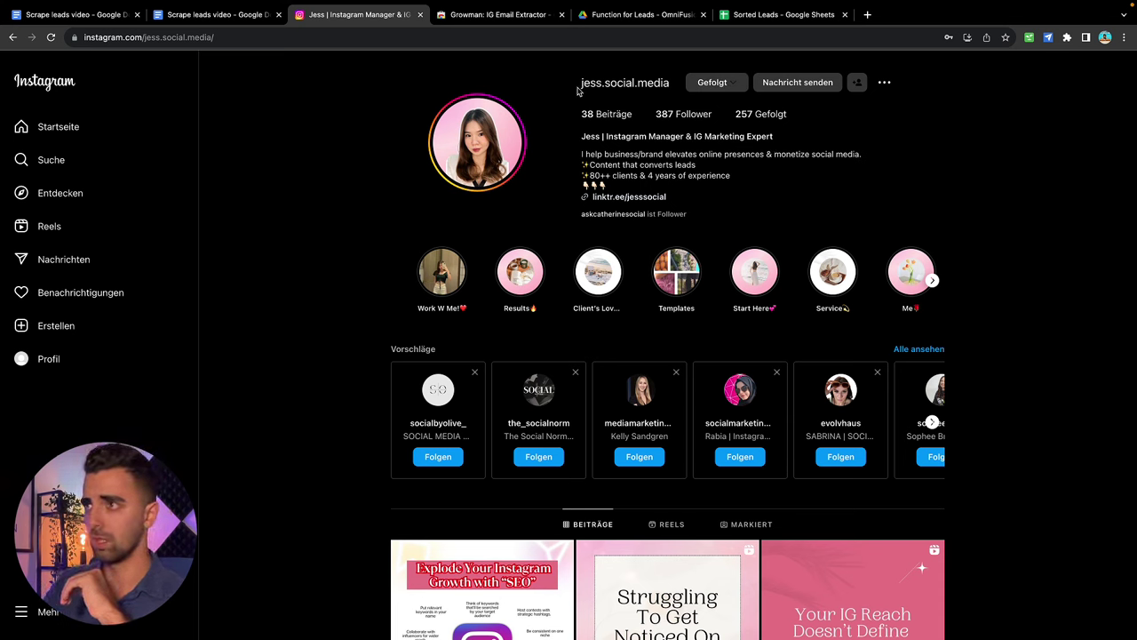
{"action": "left_click_drag", "start_coordinate": [579, 85], "coordinate": [675, 91]}
{"action": "key", "text": "ctrl+c"}
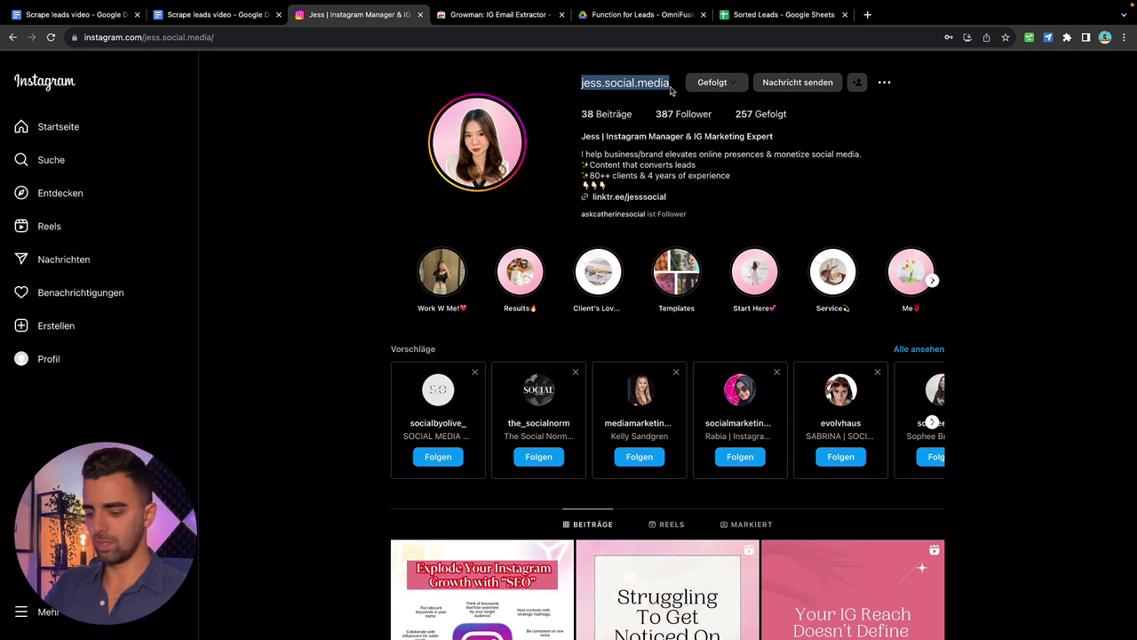
{"action": "left_click", "coordinate": [843, 201]}
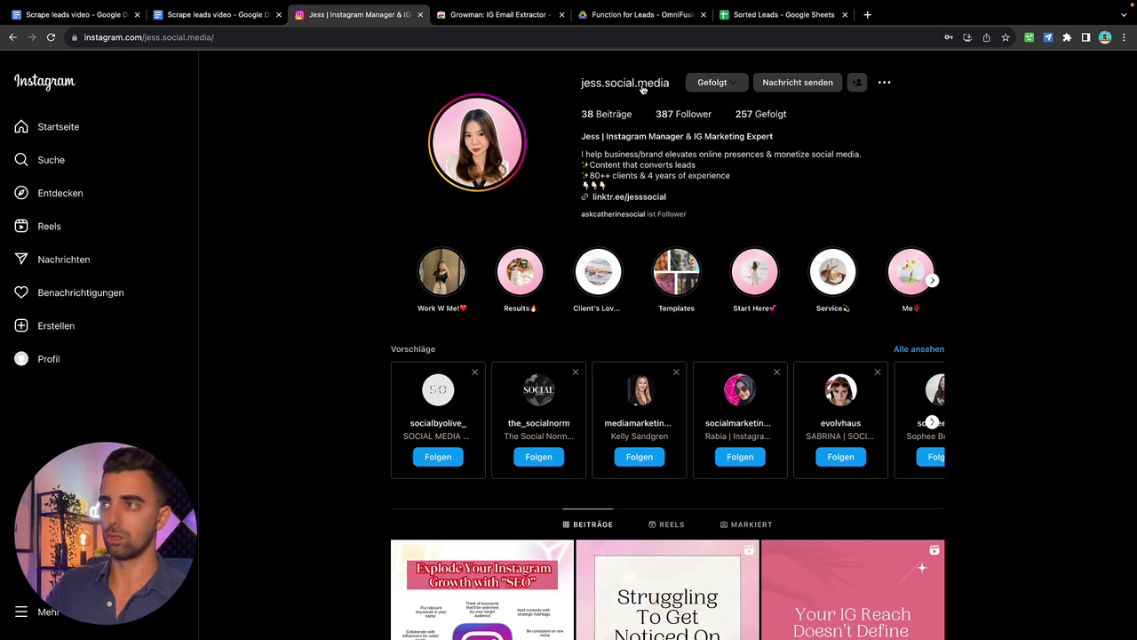
{"action": "left_click", "coordinate": [504, 15]}
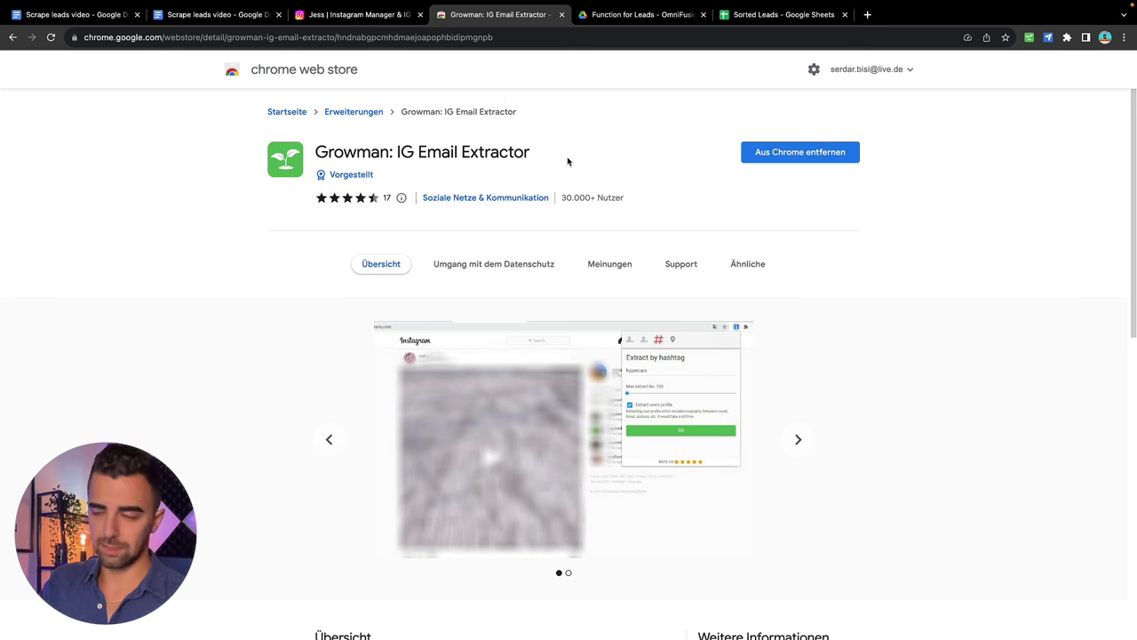
Step: Start a Growman followings extraction for the pasted username with a 6-second wait interval
{"action": "left_click", "coordinate": [1029, 38]}
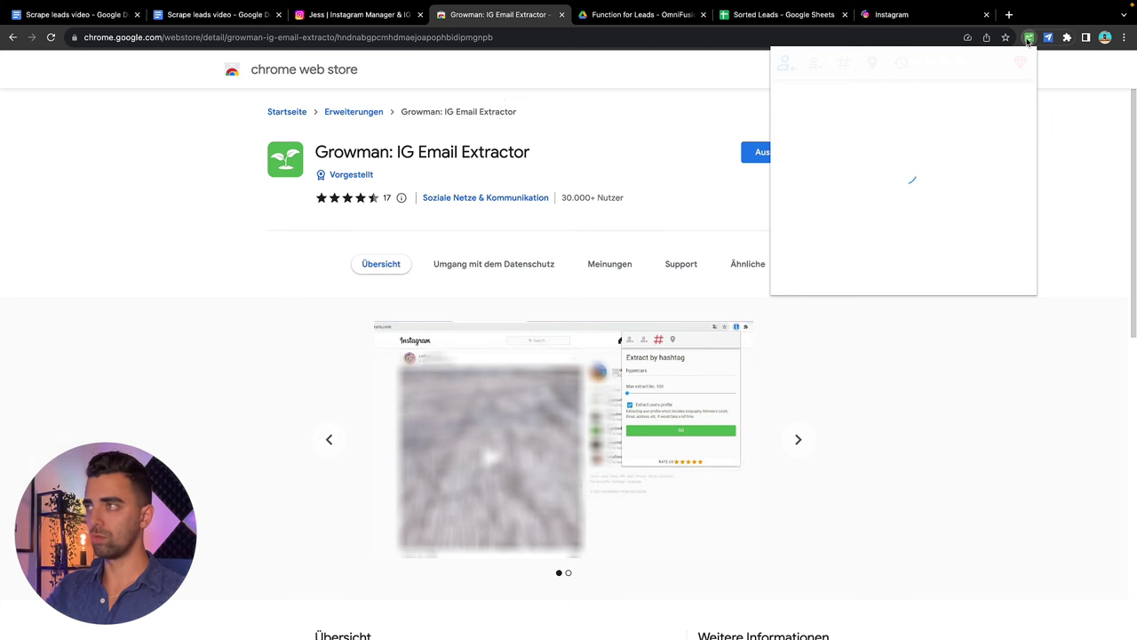
{"action": "left_click", "coordinate": [815, 65]}
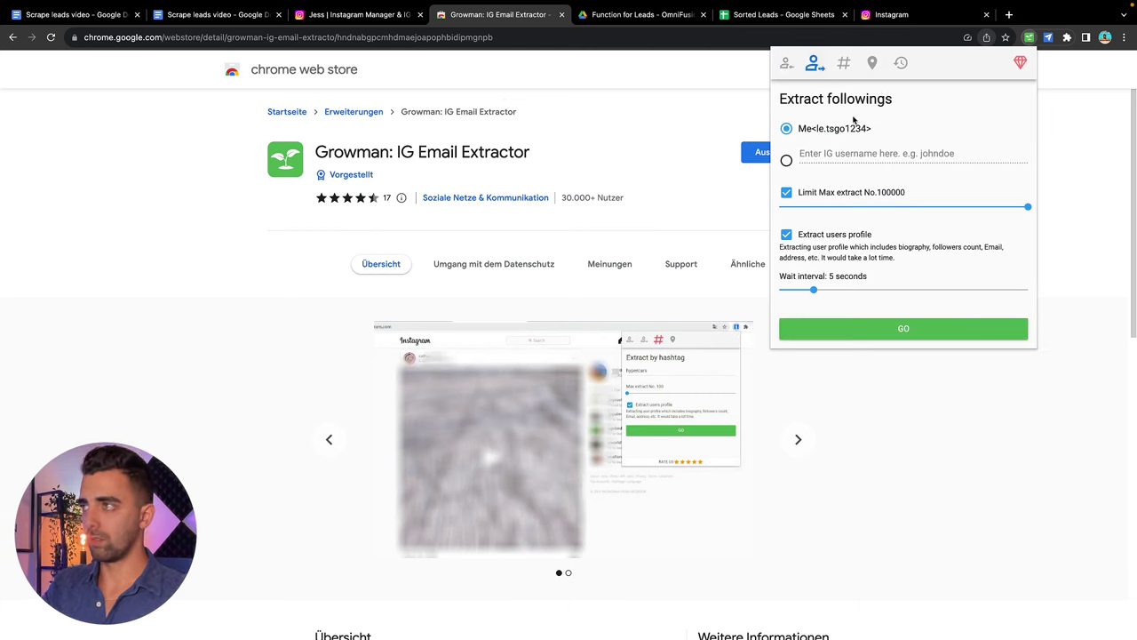
{"action": "left_click", "coordinate": [786, 160]}
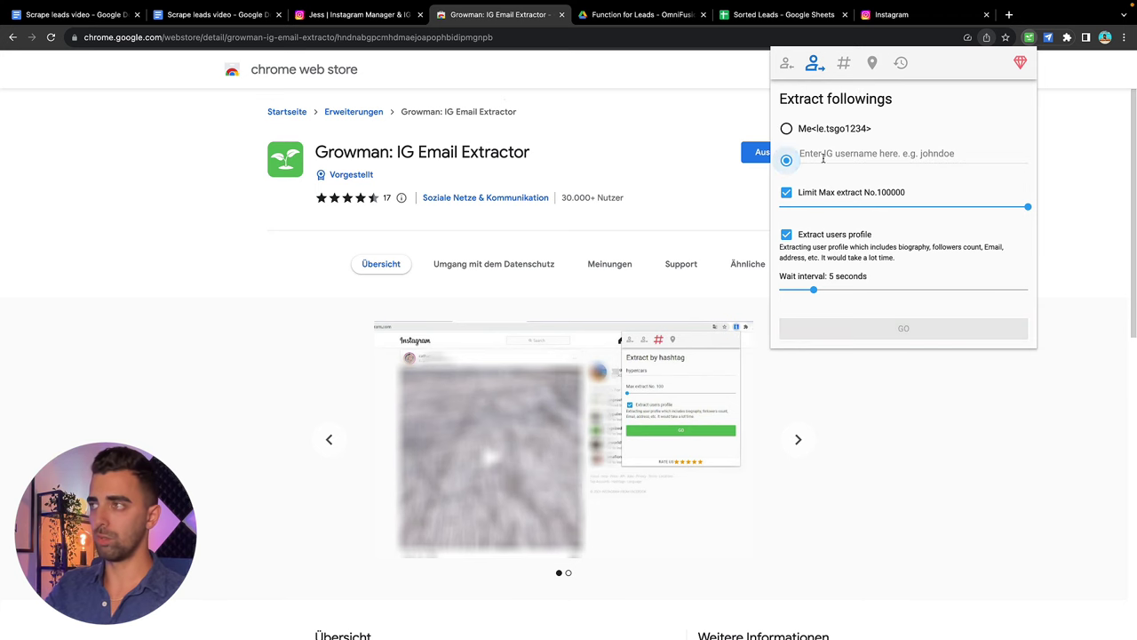
{"action": "left_click", "coordinate": [823, 156]}
{"action": "key", "text": "ctrl+v"}
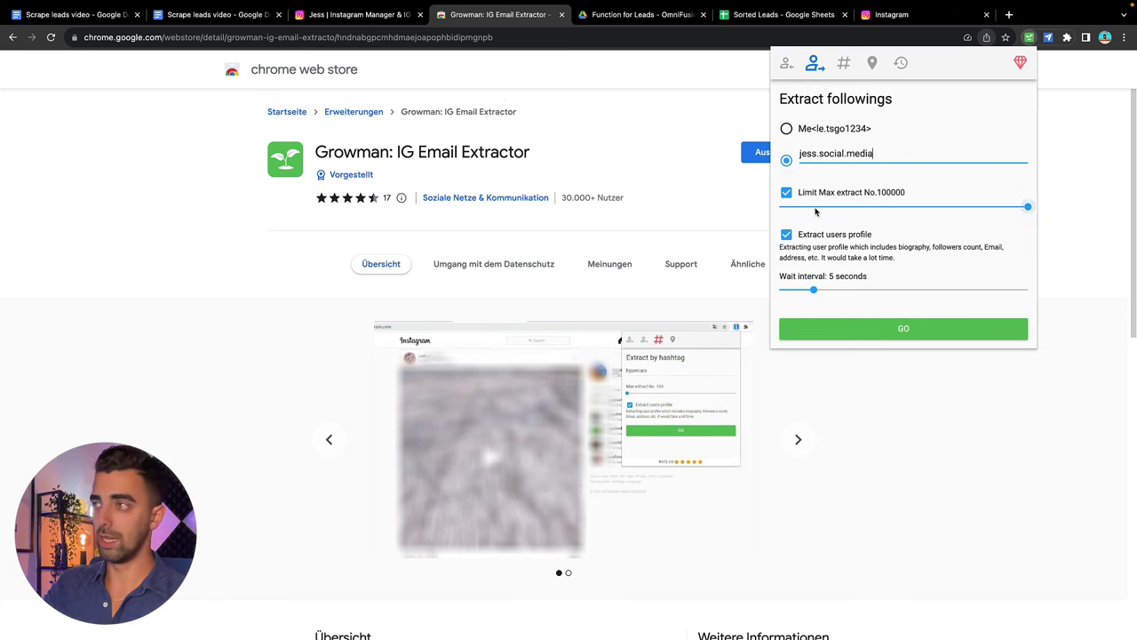
{"action": "left_click_drag", "start_coordinate": [813, 290], "coordinate": [820, 291]}
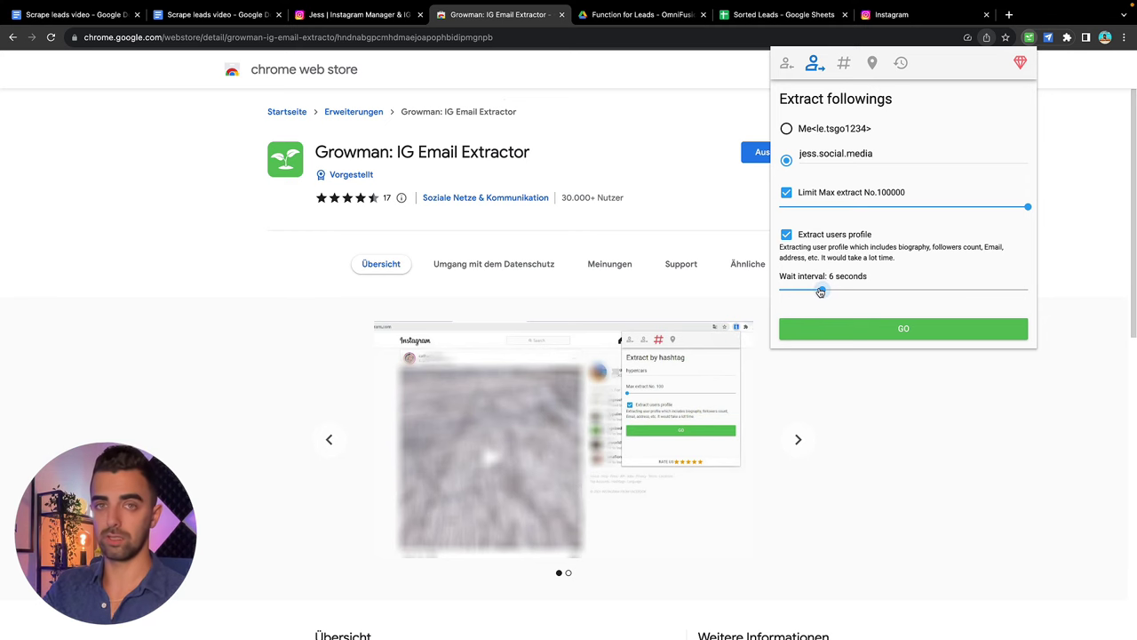
{"action": "left_click", "coordinate": [913, 330]}
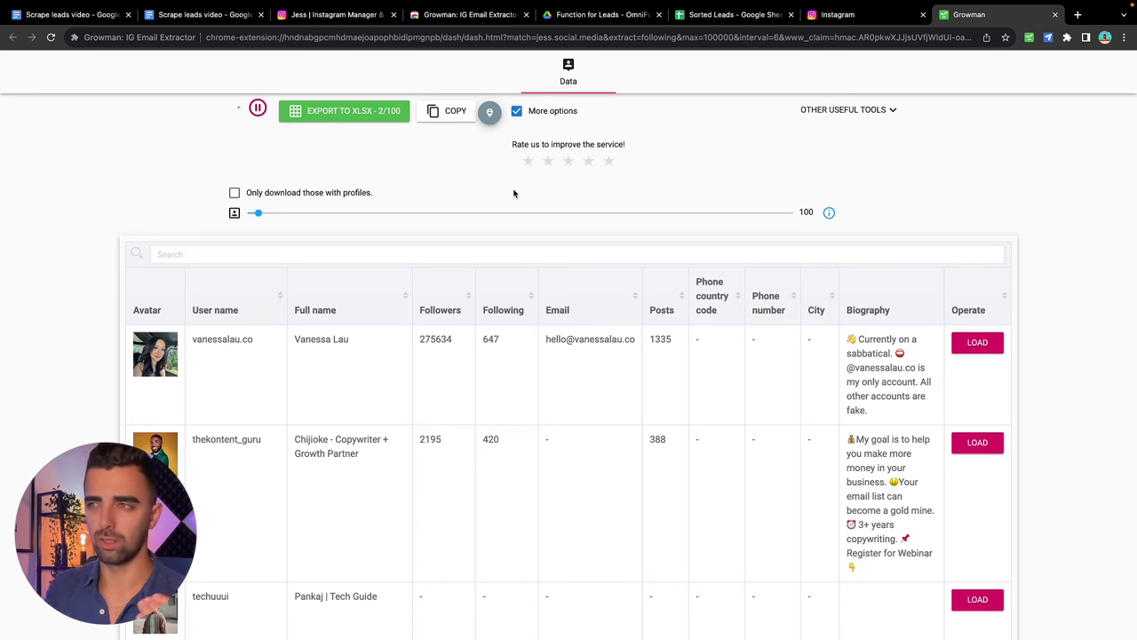
Step: Glance at the plan document, then return to Growman's growing results table
{"action": "key", "text": "ctrl+1"}
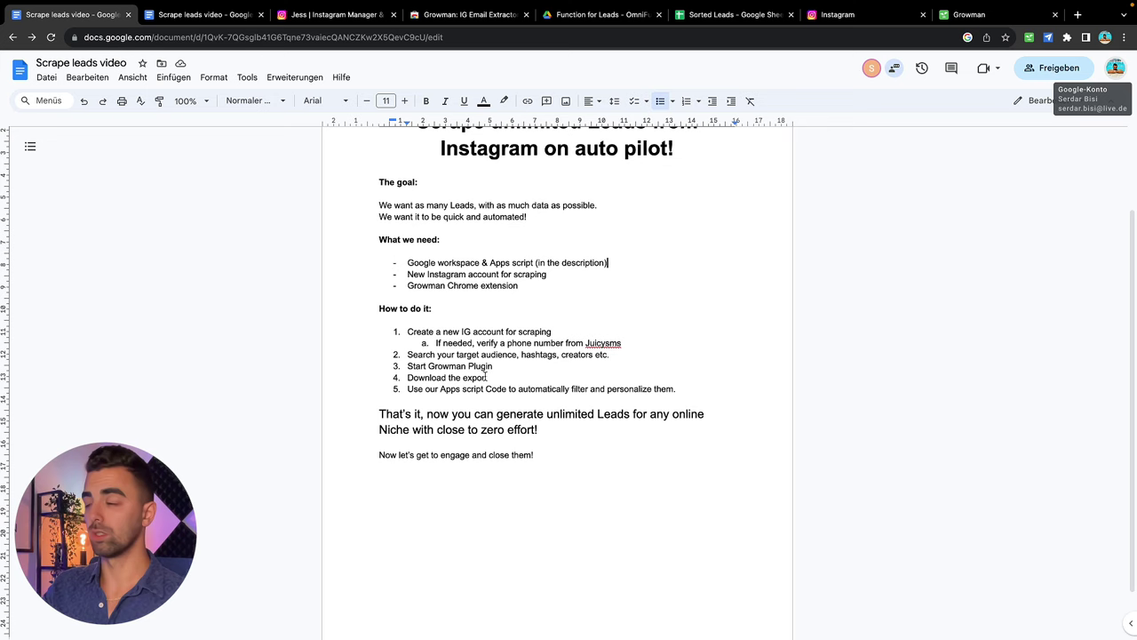
{"action": "left_click", "coordinate": [968, 14]}
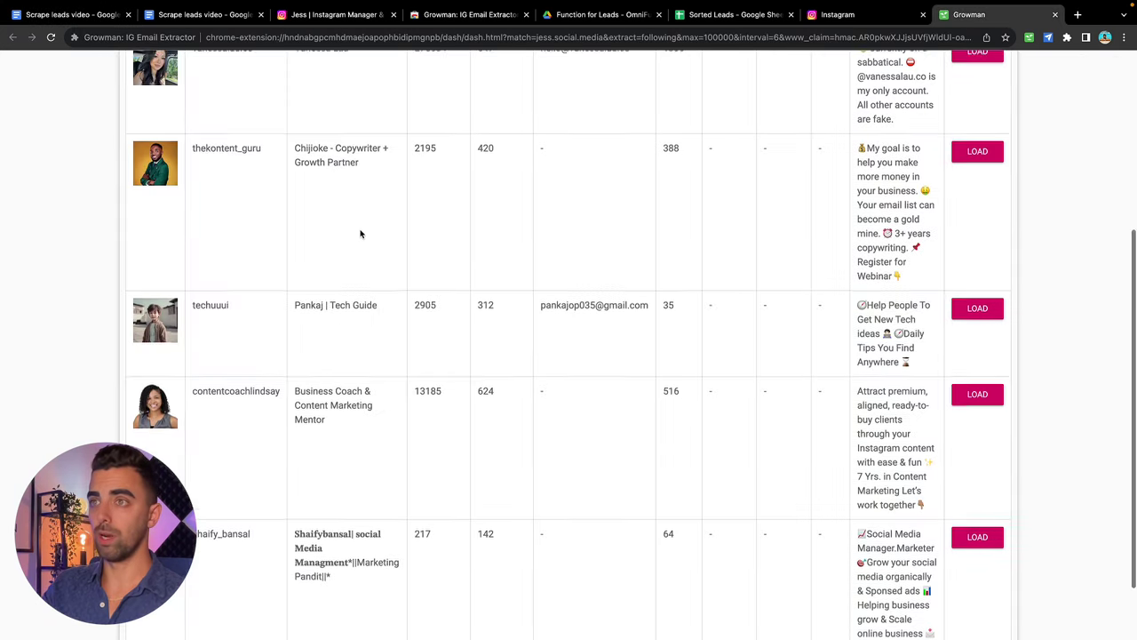
{"action": "scroll", "coordinate": [361, 234], "scroll_direction": "up", "scroll_amount": 5}
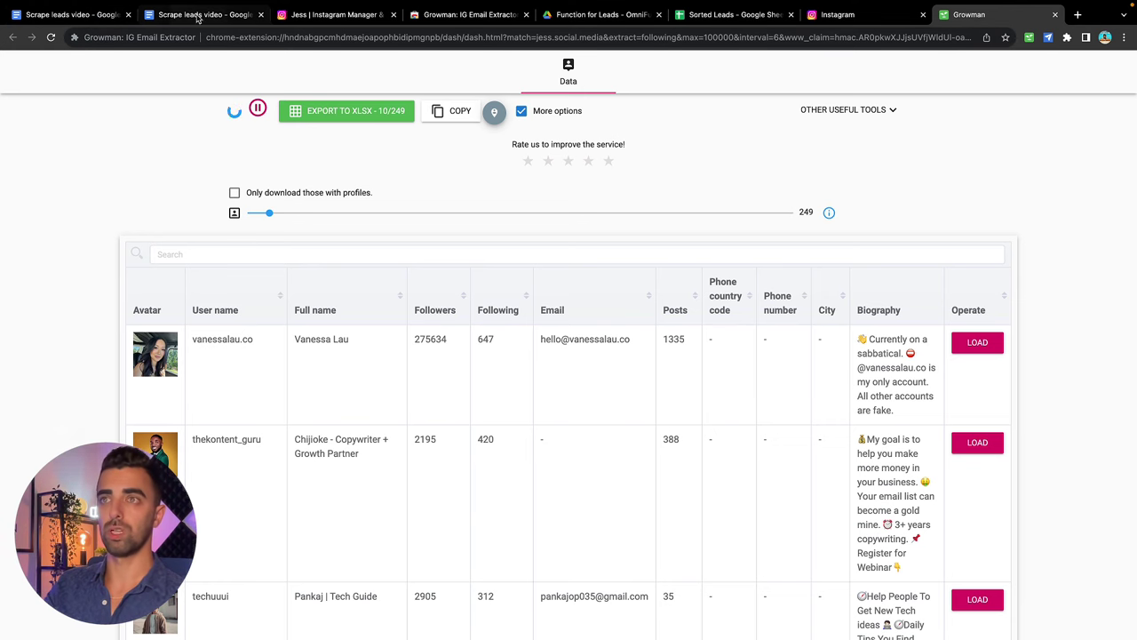
Step: Review plan step 5 about the Apps Script code, then open the Function for Leads Drive folder
{"action": "left_click", "coordinate": [71, 14]}
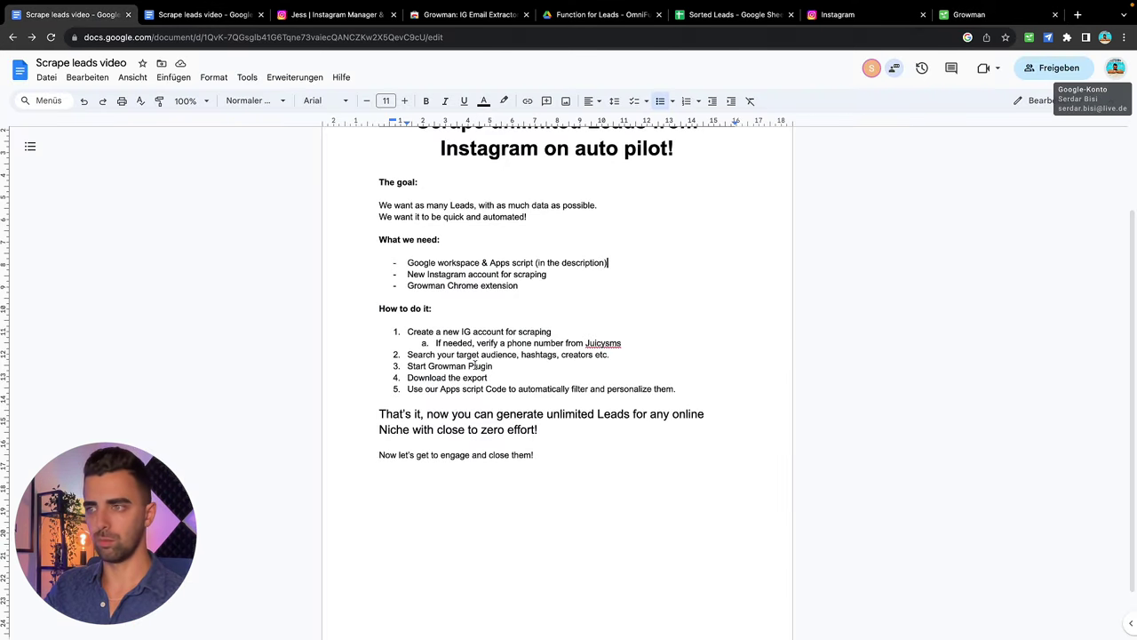
{"action": "scroll", "coordinate": [475, 365], "scroll_direction": "down", "scroll_amount": 1}
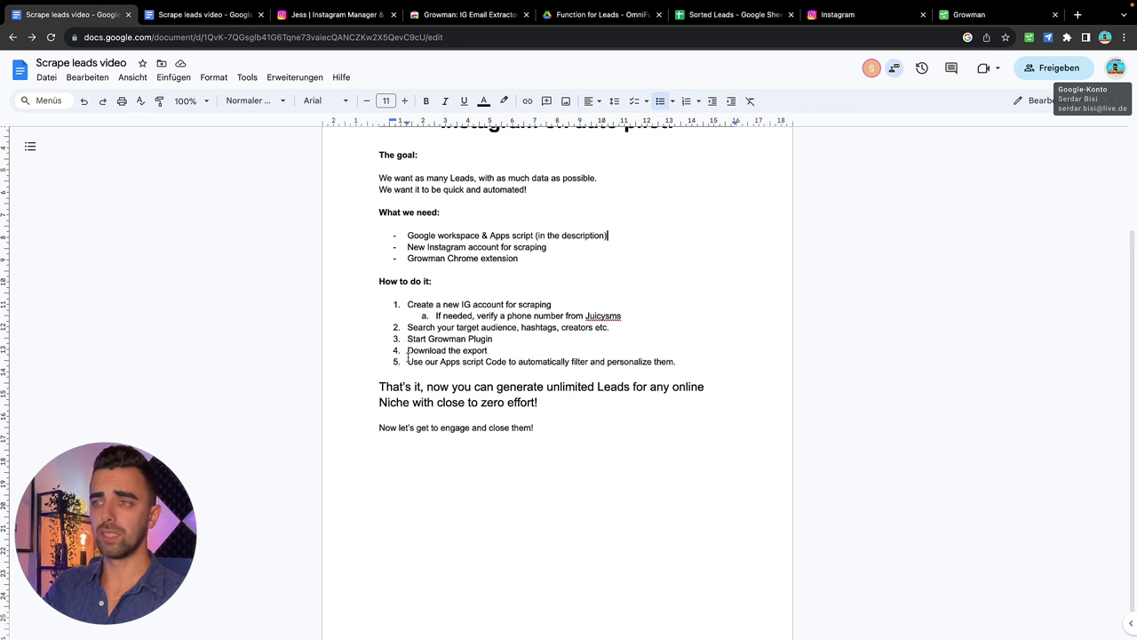
{"action": "left_click_drag", "start_coordinate": [408, 356], "coordinate": [680, 369]}
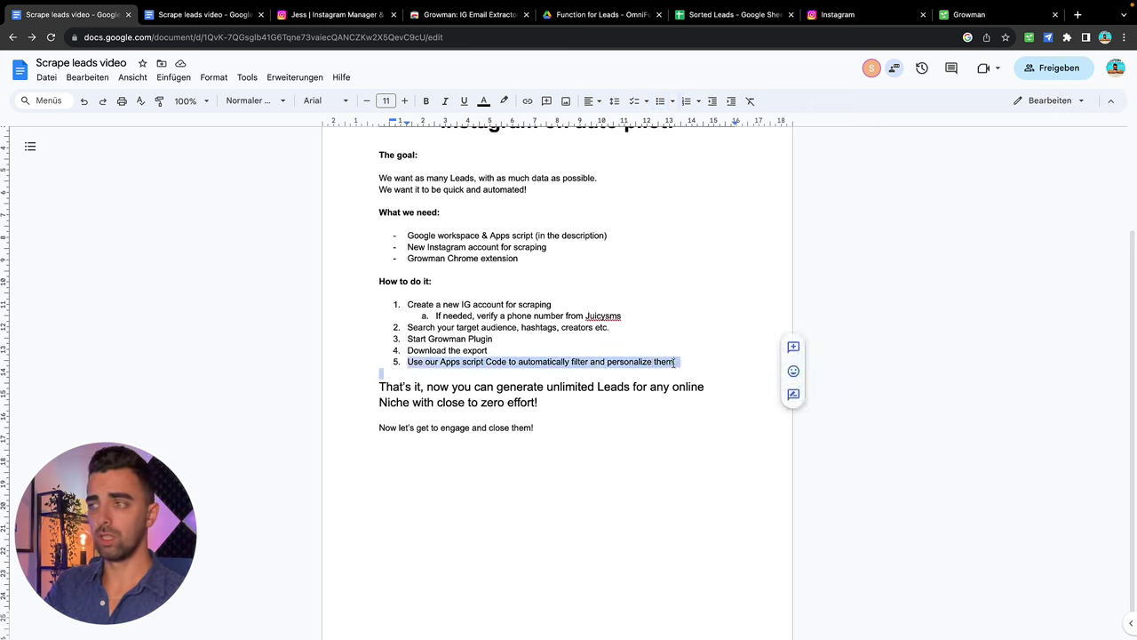
{"action": "left_click", "coordinate": [674, 362]}
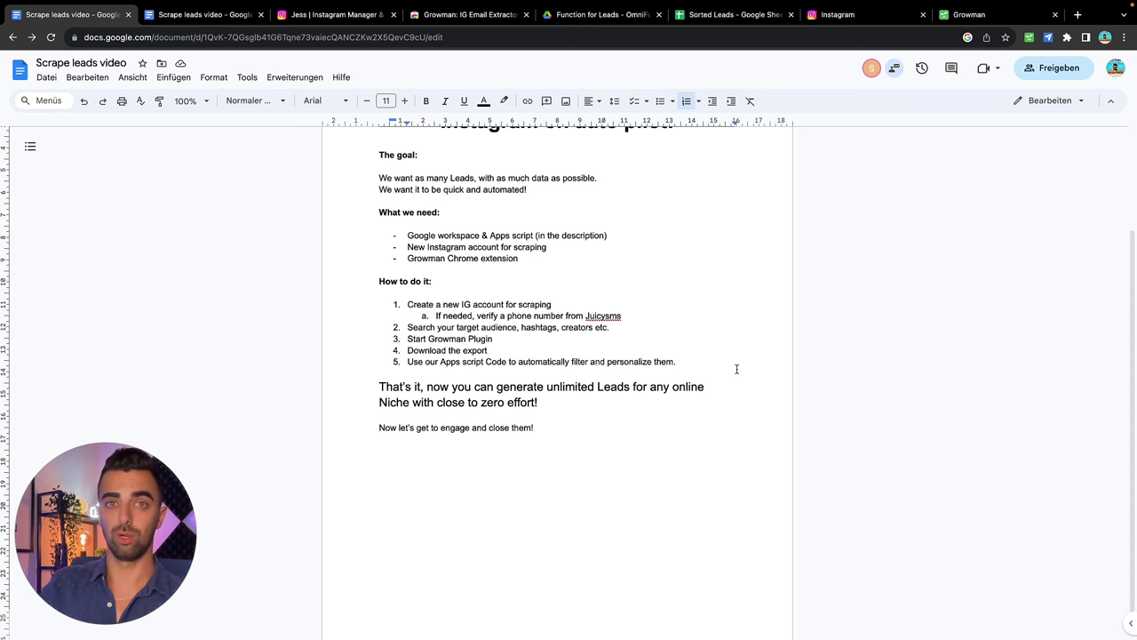
{"action": "type", "text": "."}
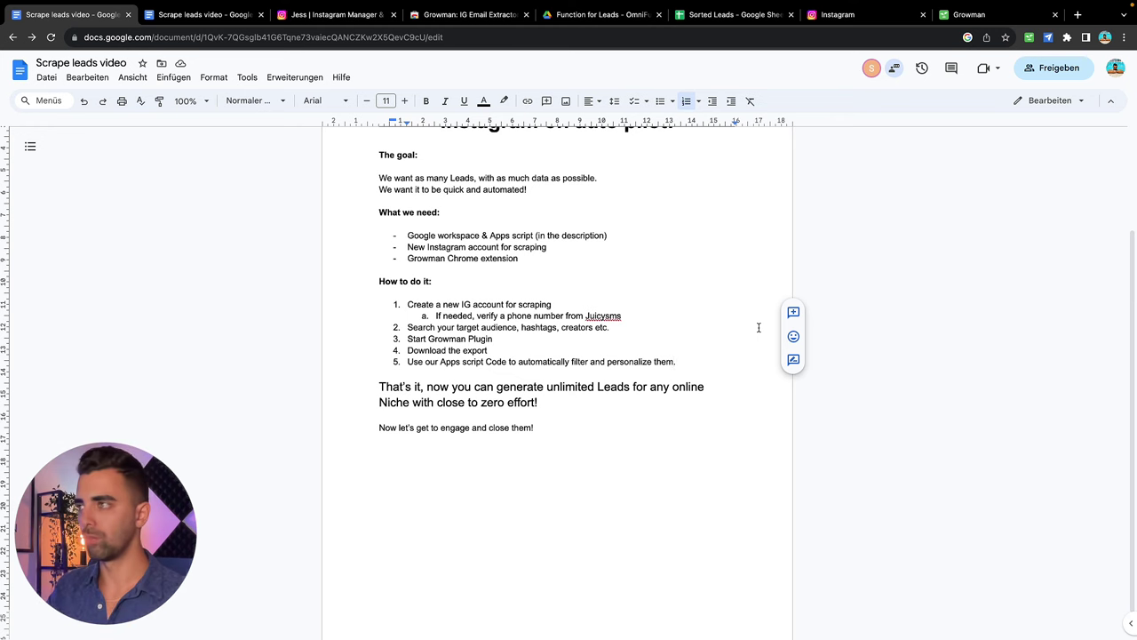
{"action": "left_click", "coordinate": [597, 16]}
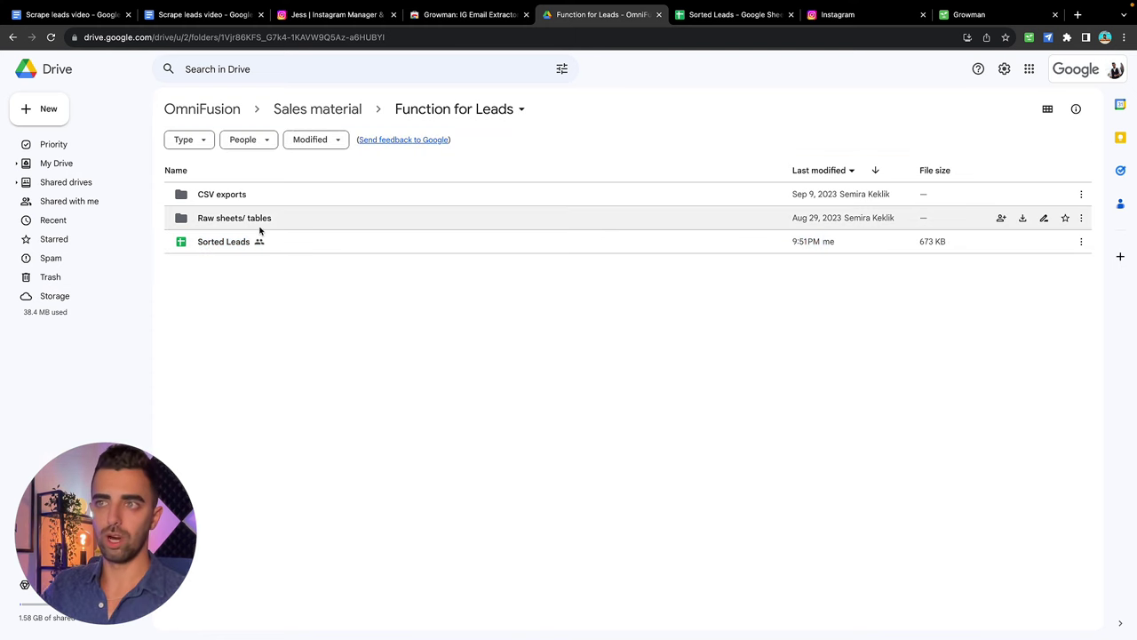
Step: Upload ig-1694598153.xlsx and ig-1694592560.xlsx from Downloads into Raw sheets/ tables
{"action": "double_click", "coordinate": [246, 218]}
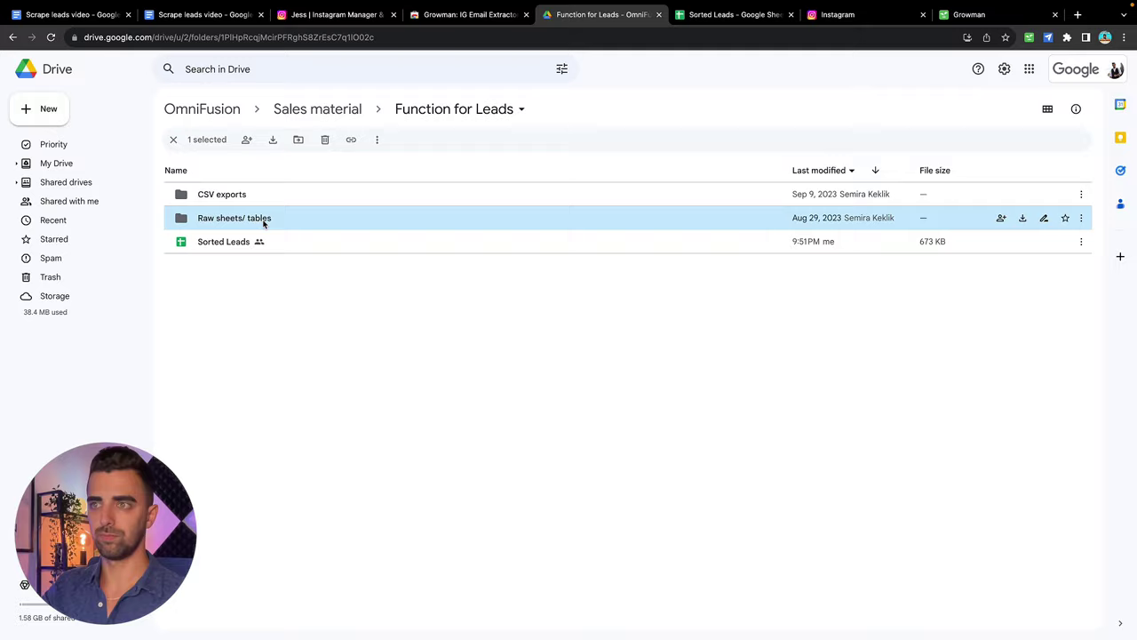
{"action": "left_click", "coordinate": [259, 613]}
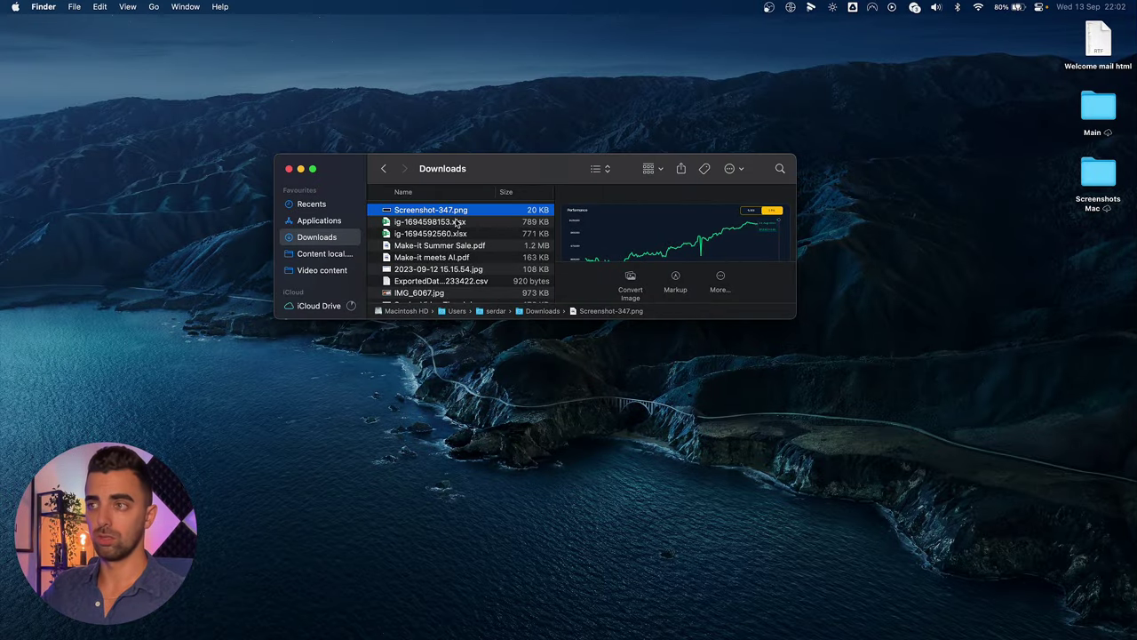
{"action": "left_click", "coordinate": [457, 222]}
{"action": "left_click", "coordinate": [449, 234], "text": "shift"}
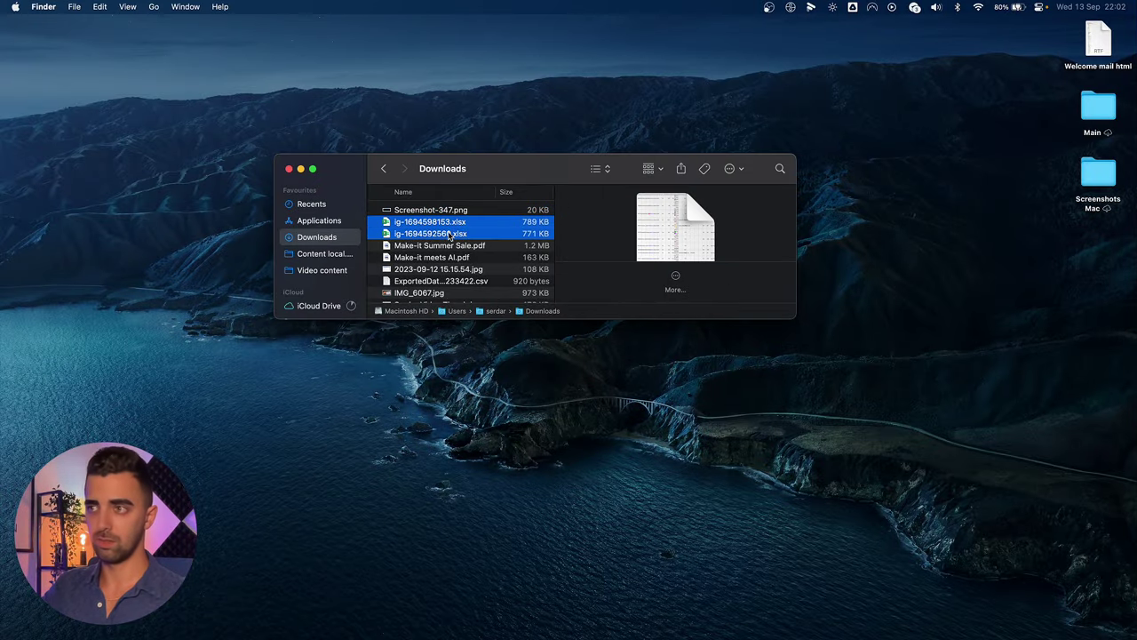
{"action": "left_click_drag", "start_coordinate": [431, 224], "coordinate": [483, 268]}
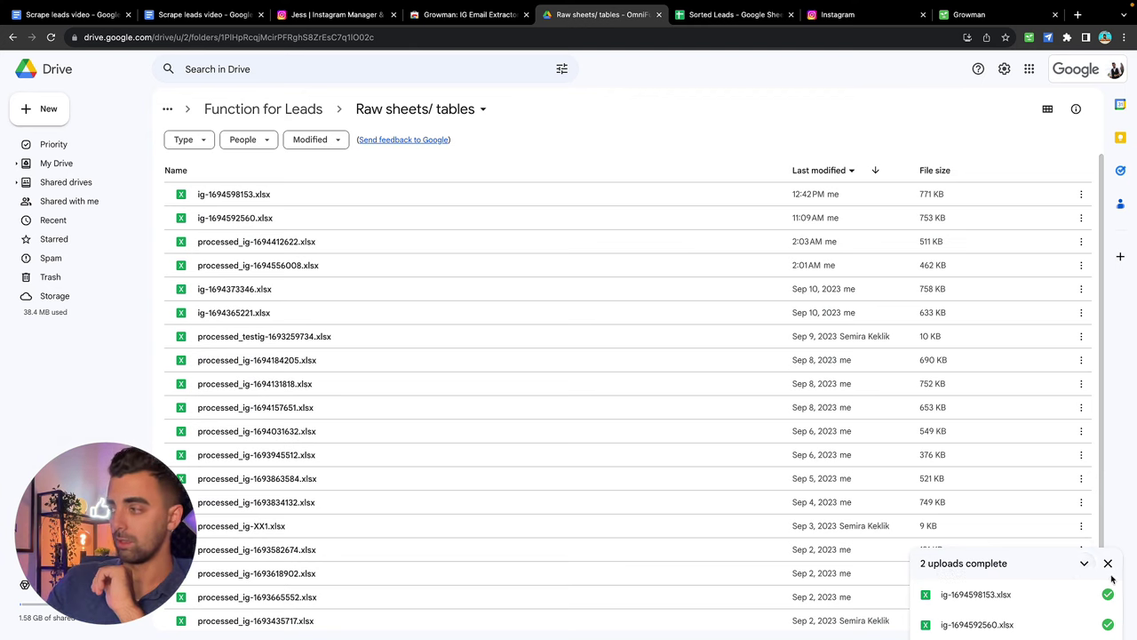
Step: Dismiss the upload notice, return to Function for Leads, and open the Sorted Leads spreadsheet
{"action": "left_click", "coordinate": [1108, 563]}
{"action": "left_click", "coordinate": [302, 109]}
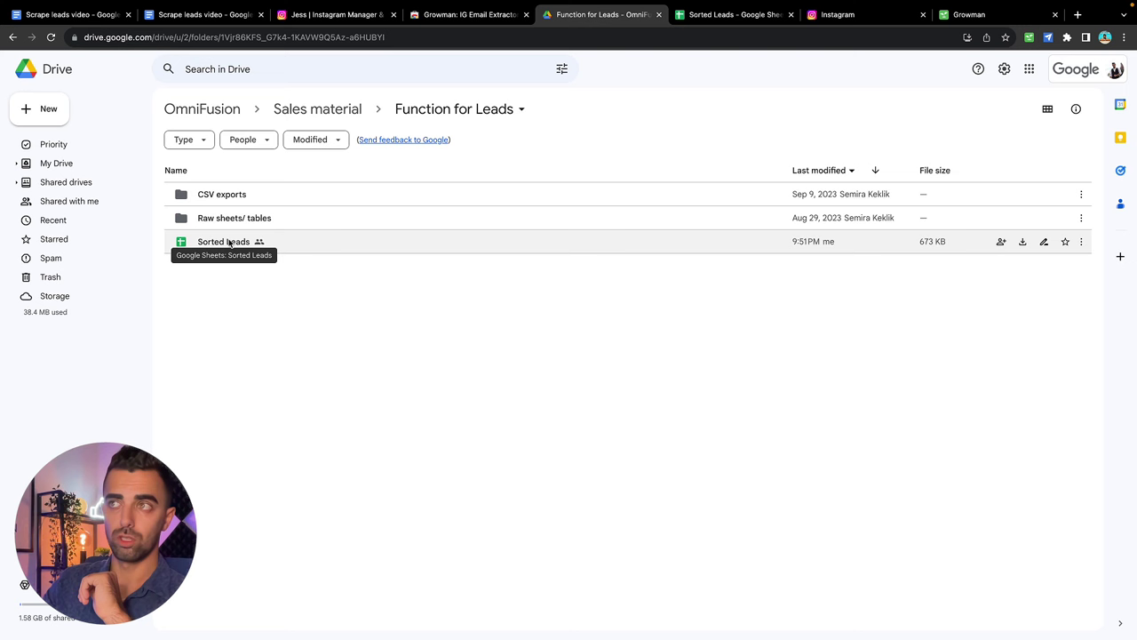
{"action": "left_click", "coordinate": [733, 15]}
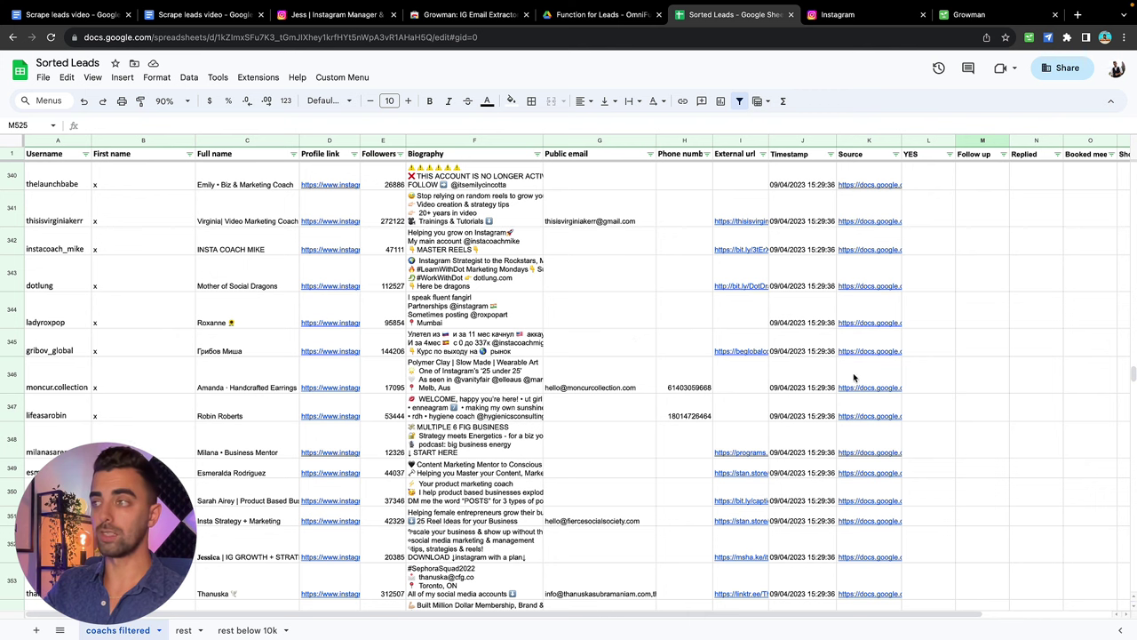
{"action": "mouse_move", "coordinate": [869, 387]}
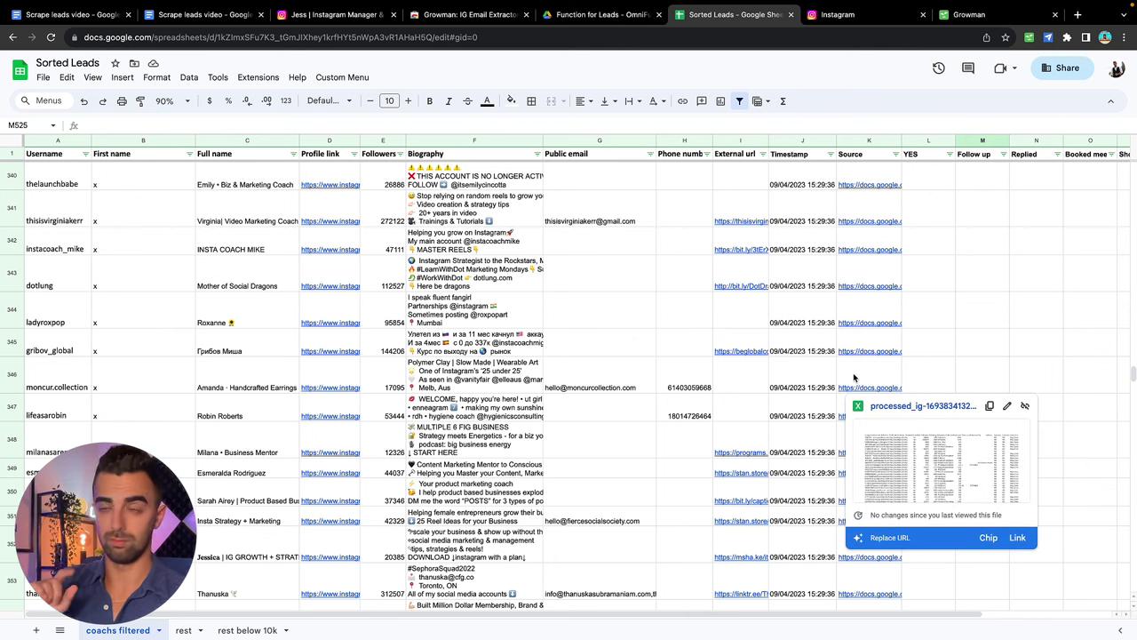
{"action": "scroll", "coordinate": [854, 378], "scroll_direction": "down", "scroll_amount": 3}
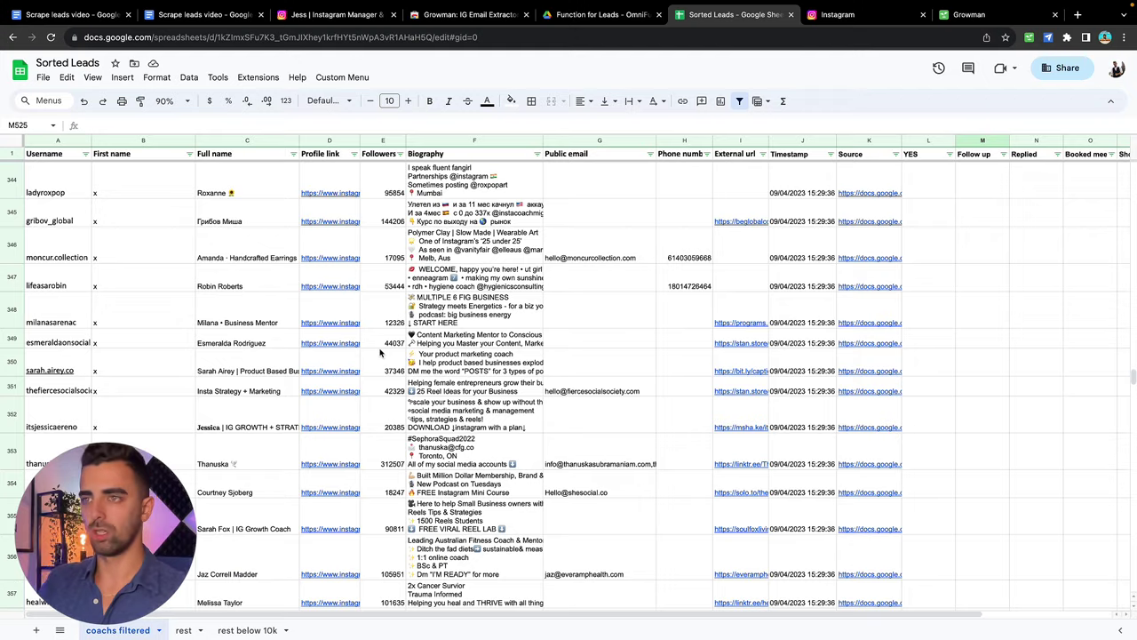
{"action": "scroll", "coordinate": [711, 369], "scroll_direction": "down", "scroll_amount": 1}
{"action": "scroll", "coordinate": [533, 360], "scroll_direction": "down", "scroll_amount": 5}
{"action": "scroll", "coordinate": [379, 352], "scroll_direction": "down", "scroll_amount": 5}
{"action": "scroll", "coordinate": [379, 353], "scroll_direction": "down", "scroll_amount": 10}
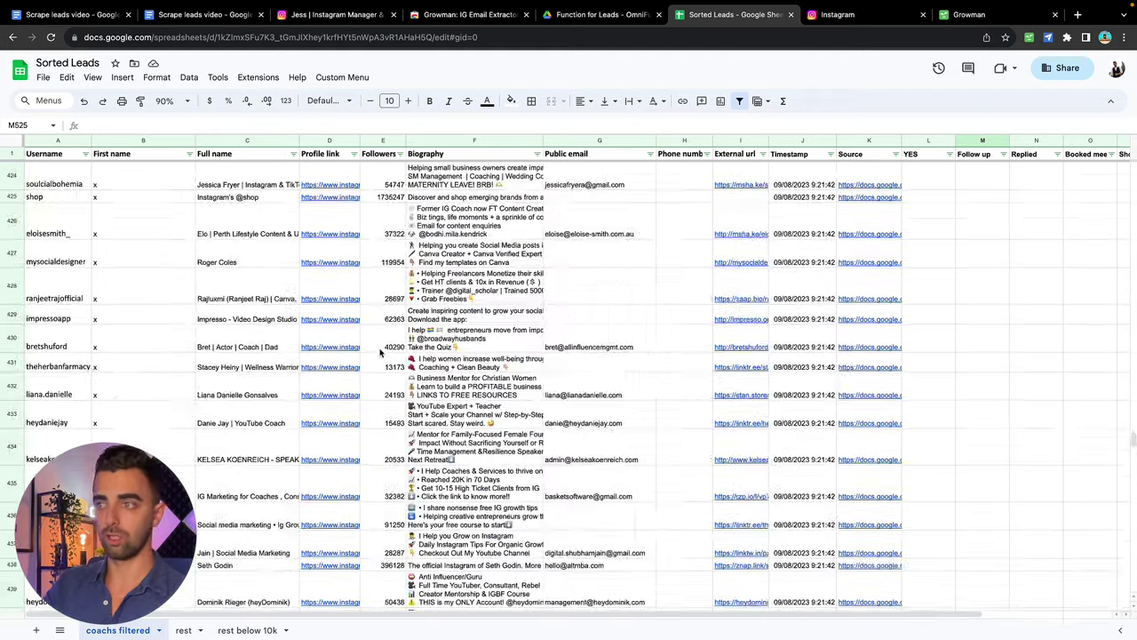
{"action": "scroll", "coordinate": [379, 353], "scroll_direction": "down", "scroll_amount": 10}
{"action": "scroll", "coordinate": [380, 352], "scroll_direction": "down", "scroll_amount": 10}
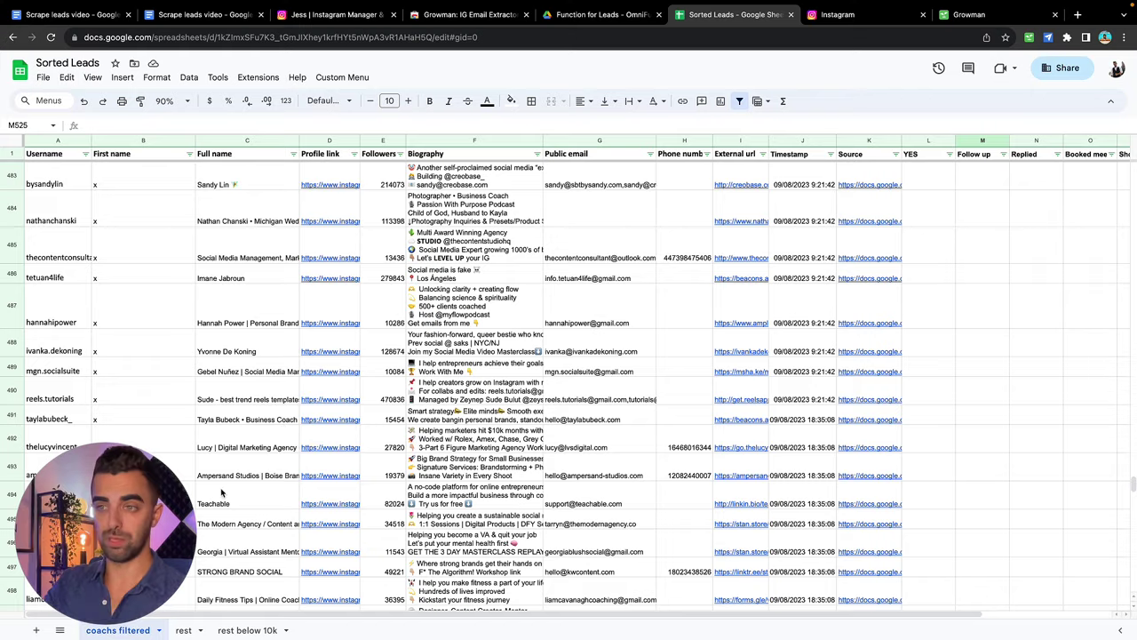
{"action": "scroll", "coordinate": [266, 444], "scroll_direction": "down", "scroll_amount": 10}
{"action": "scroll", "coordinate": [231, 480], "scroll_direction": "down", "scroll_amount": 10}
{"action": "scroll", "coordinate": [221, 492], "scroll_direction": "down", "scroll_amount": 10}
{"action": "scroll", "coordinate": [221, 492], "scroll_direction": "up", "scroll_amount": 10}
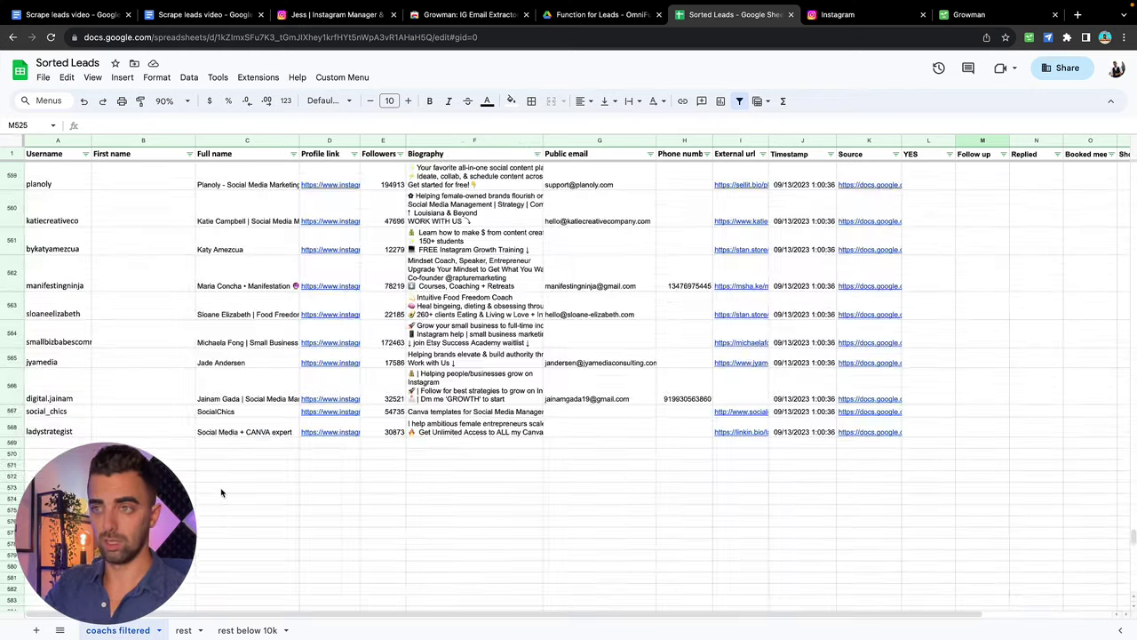
{"action": "scroll", "coordinate": [221, 492], "scroll_direction": "up", "scroll_amount": 5}
{"action": "scroll", "coordinate": [221, 492], "scroll_direction": "down", "scroll_amount": 3}
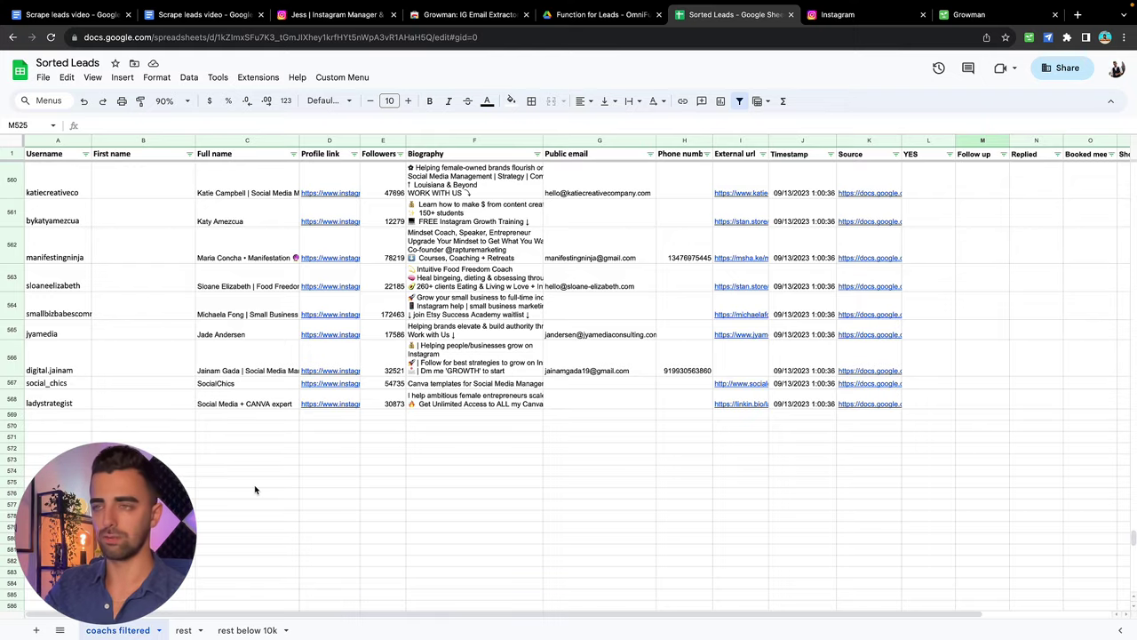
{"action": "scroll", "coordinate": [197, 362], "scroll_direction": "up", "scroll_amount": 3}
{"action": "scroll", "coordinate": [197, 362], "scroll_direction": "up", "scroll_amount": 3}
{"action": "scroll", "coordinate": [197, 362], "scroll_direction": "up", "scroll_amount": 3}
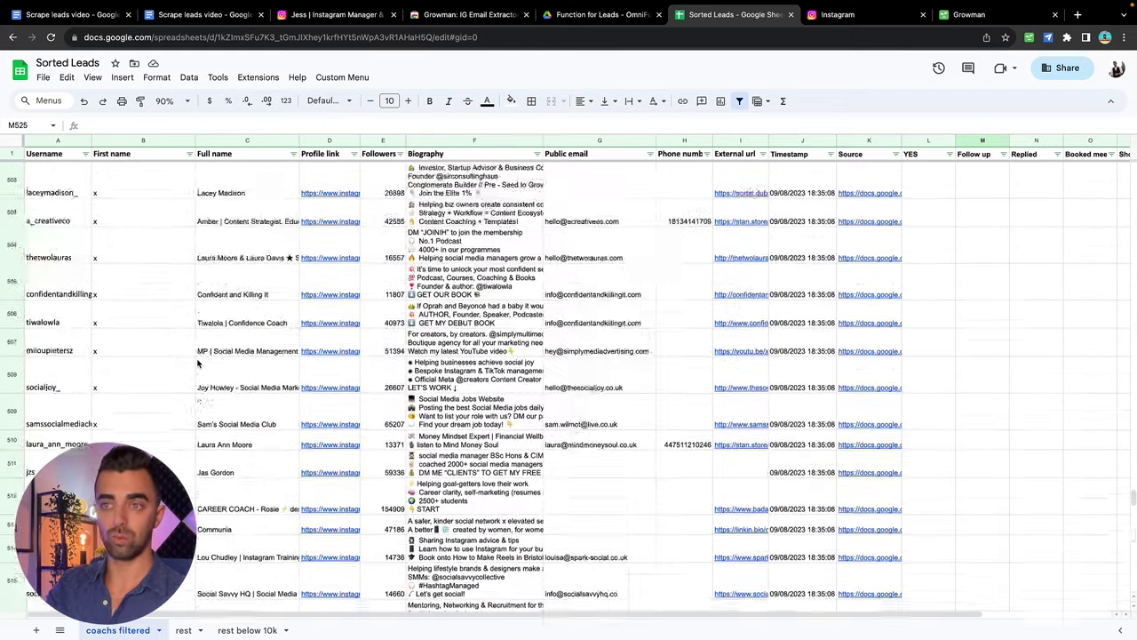
{"action": "scroll", "coordinate": [197, 362], "scroll_direction": "up", "scroll_amount": 3}
{"action": "scroll", "coordinate": [197, 363], "scroll_direction": "down", "scroll_amount": 2}
{"action": "scroll", "coordinate": [117, 228], "scroll_direction": "up", "scroll_amount": 1}
{"action": "scroll", "coordinate": [116, 229], "scroll_direction": "up", "scroll_amount": 1}
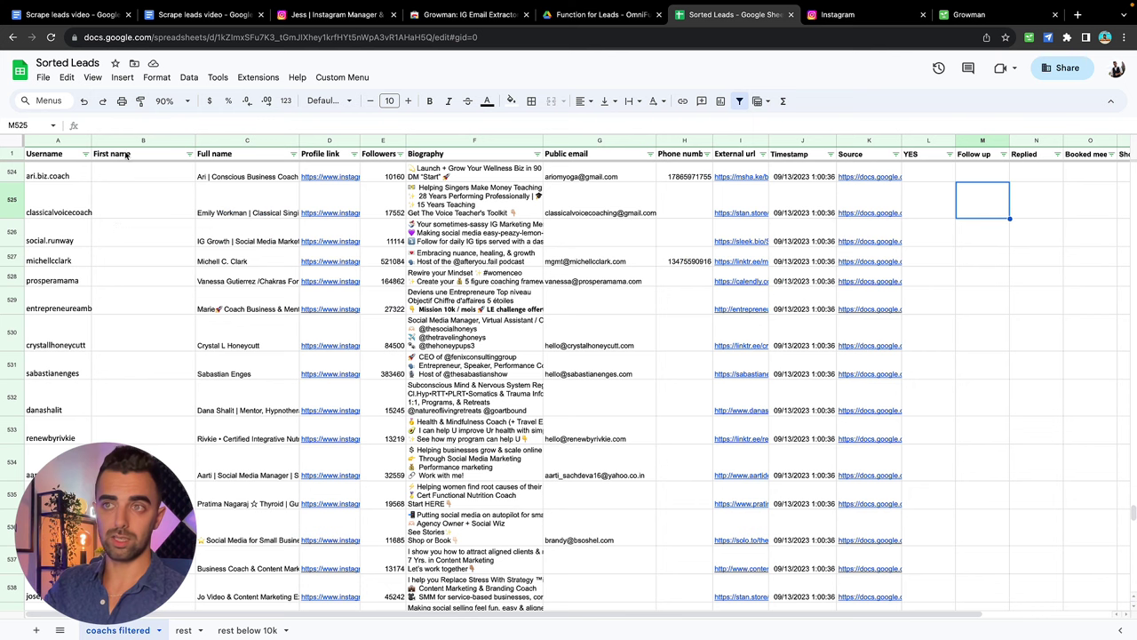
{"action": "scroll", "coordinate": [140, 279], "scroll_direction": "up", "scroll_amount": 1}
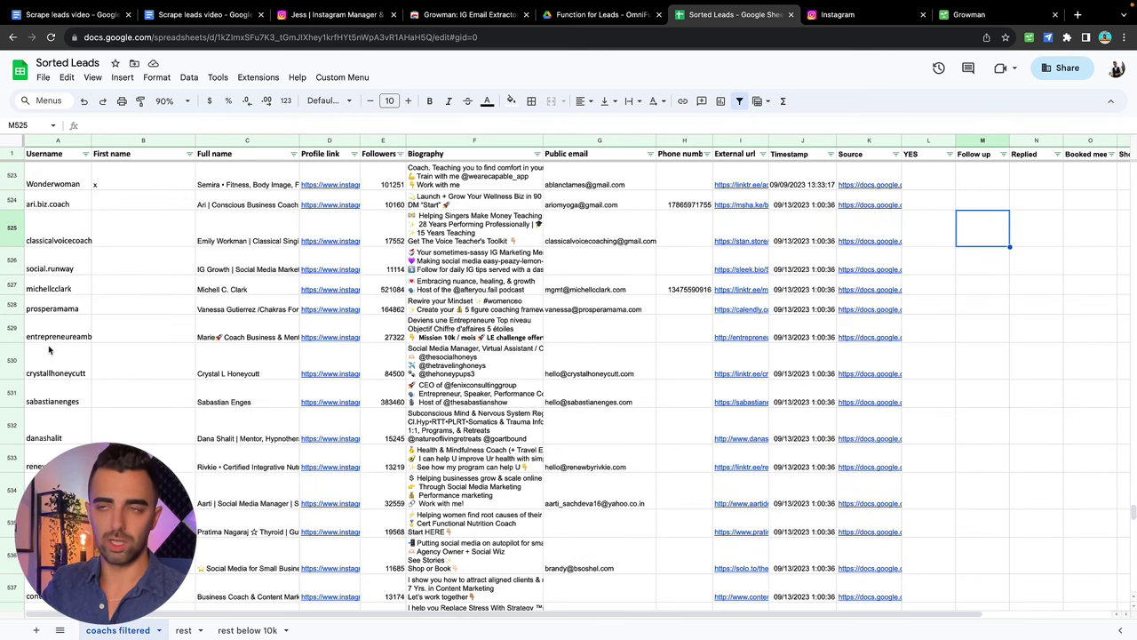
{"action": "left_click", "coordinate": [120, 225]}
Step: Run 'Update First Names Using ChatGPT' from the Custom Menu
{"action": "left_click", "coordinate": [346, 78]}
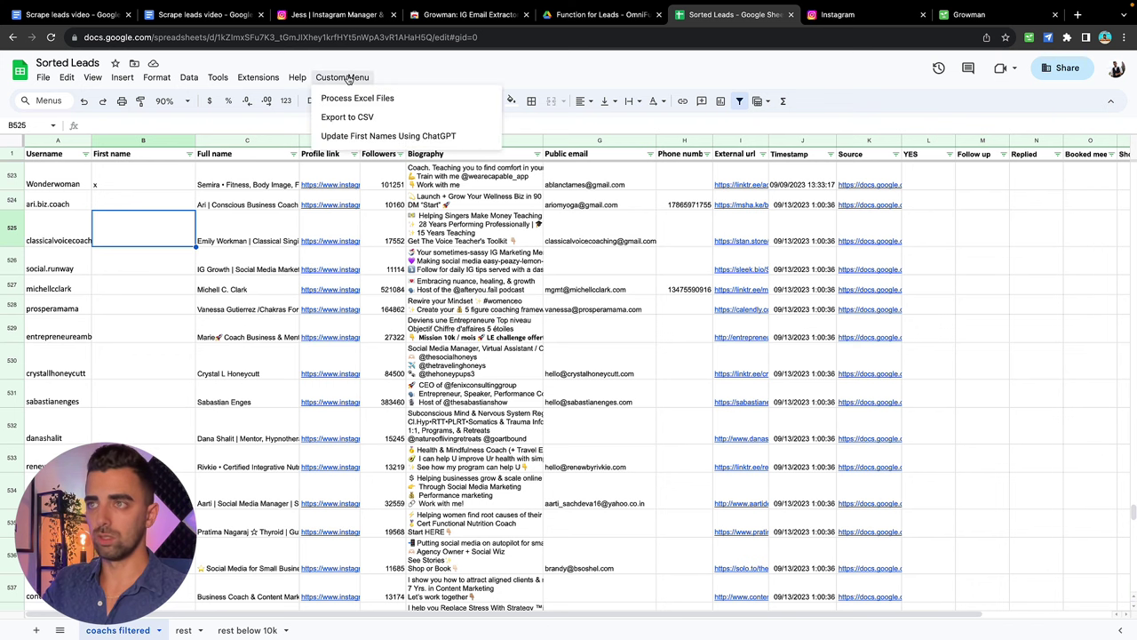
{"action": "left_click", "coordinate": [412, 138]}
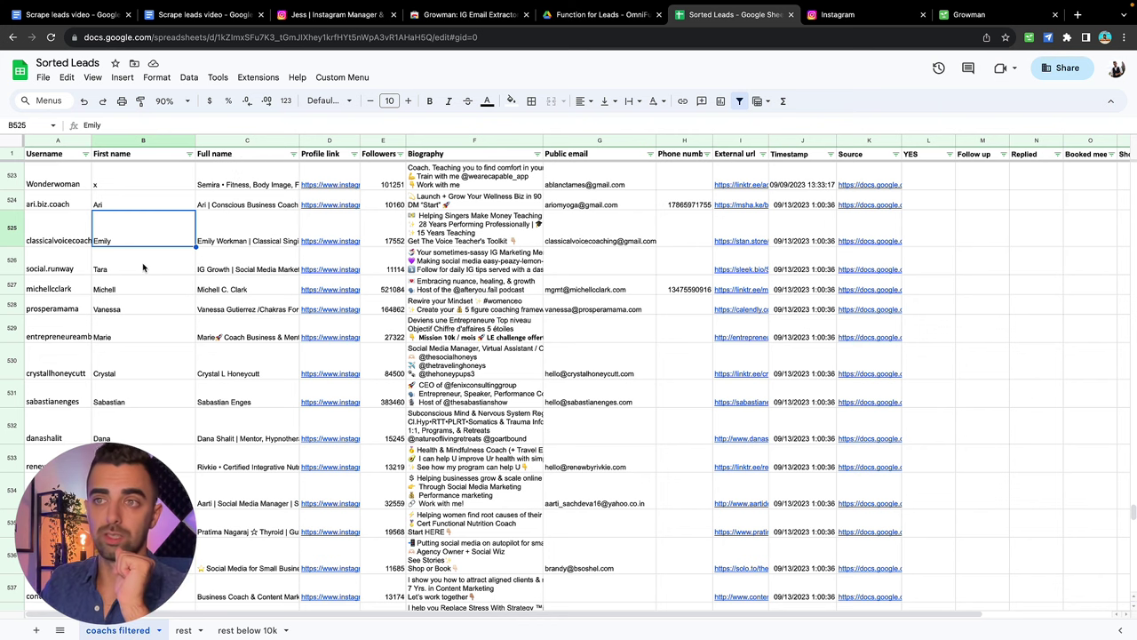
{"action": "scroll", "coordinate": [142, 267], "scroll_direction": "down", "scroll_amount": 1}
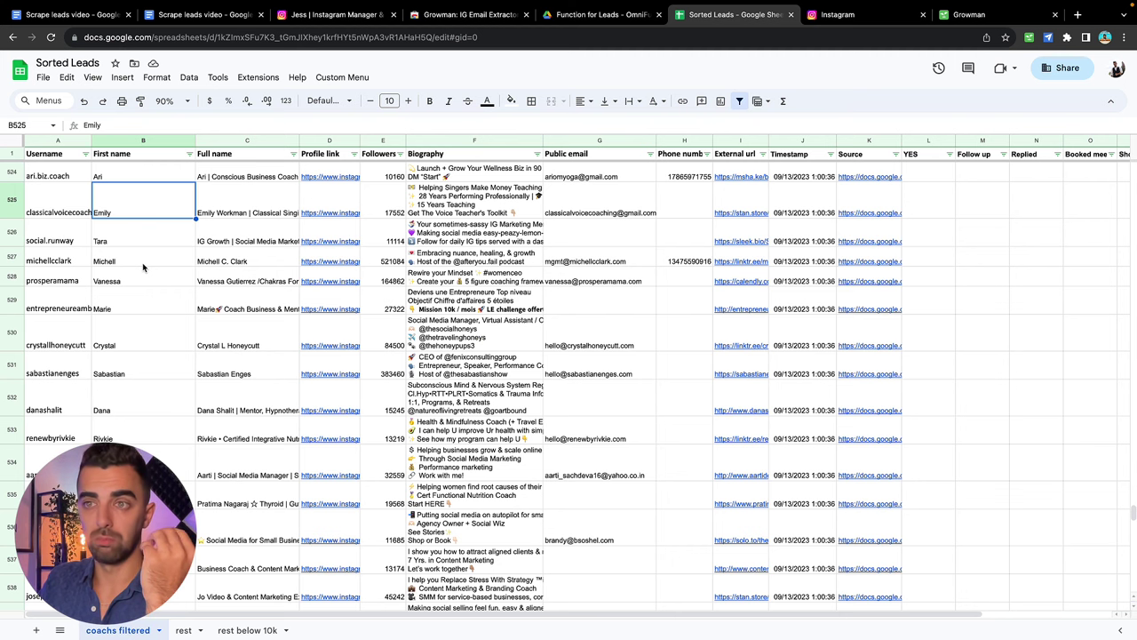
{"action": "scroll", "coordinate": [142, 267], "scroll_direction": "down", "scroll_amount": 1}
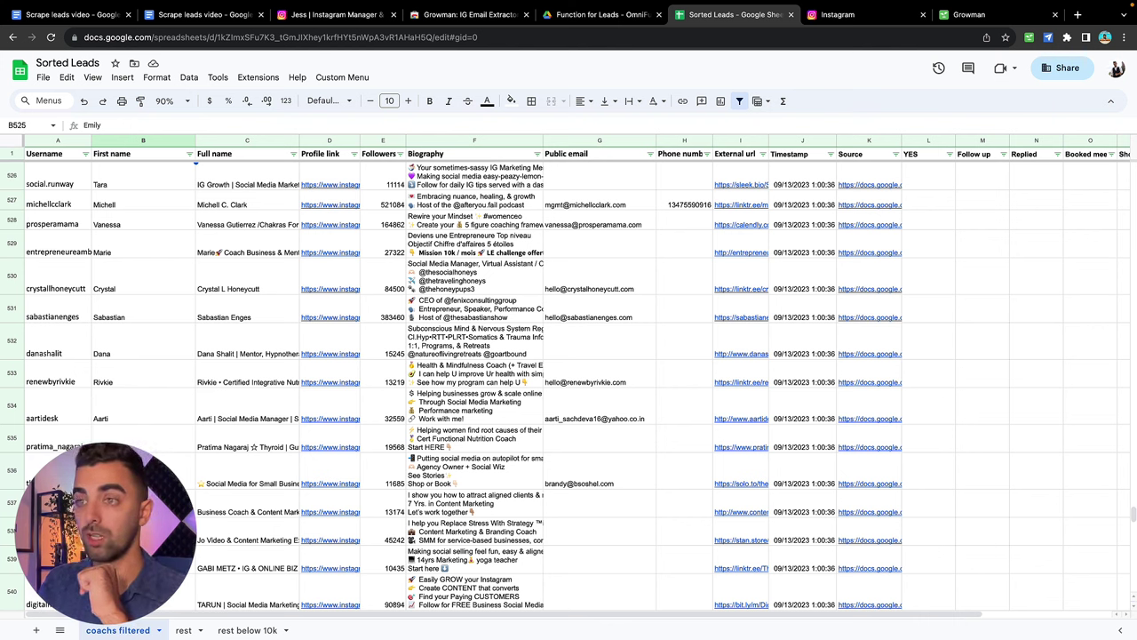
{"action": "scroll", "coordinate": [568, 387], "scroll_direction": "down", "scroll_amount": 1}
{"action": "scroll", "coordinate": [568, 387], "scroll_direction": "down", "scroll_amount": 1}
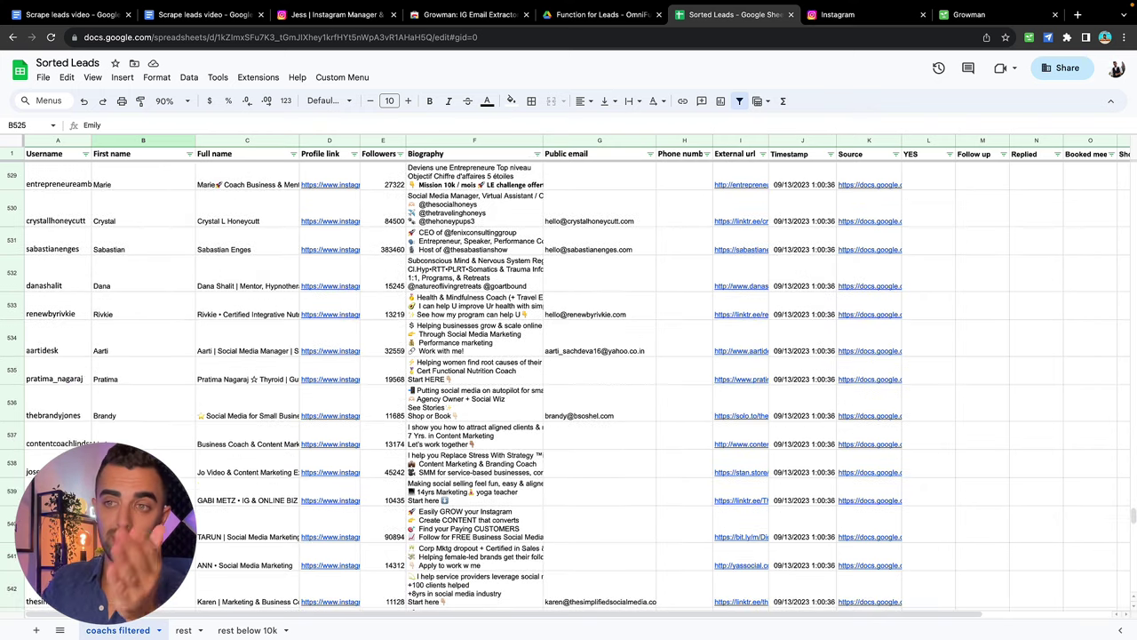
{"action": "scroll", "coordinate": [569, 387], "scroll_direction": "down", "scroll_amount": 2}
{"action": "scroll", "coordinate": [125, 409], "scroll_direction": "down", "scroll_amount": 3}
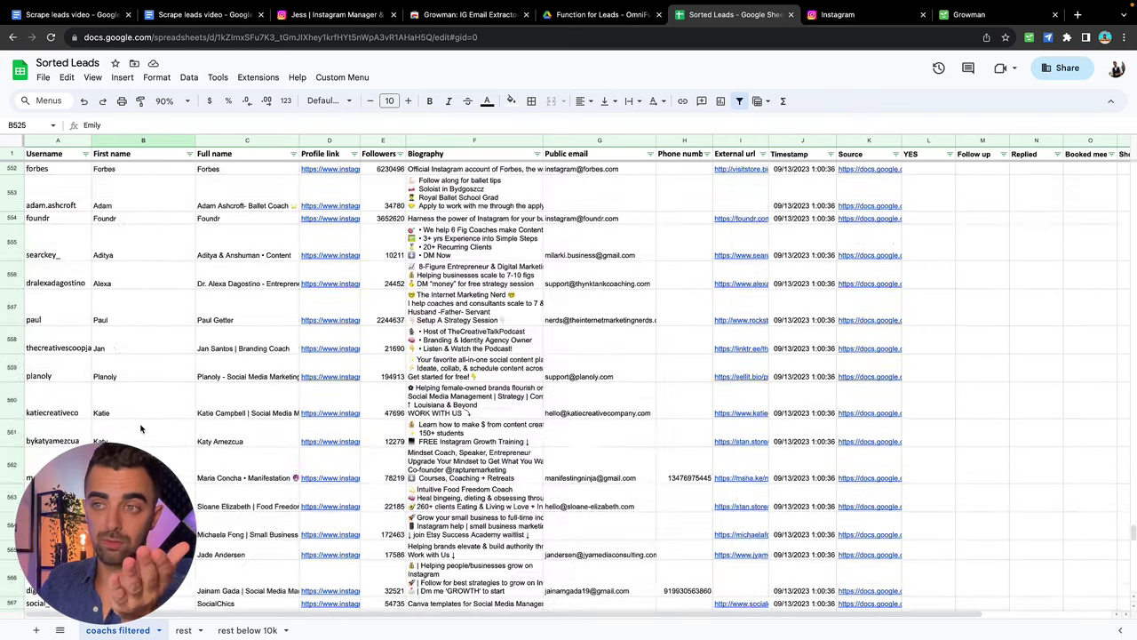
{"action": "scroll", "coordinate": [140, 426], "scroll_direction": "down", "scroll_amount": 3}
{"action": "scroll", "coordinate": [140, 429], "scroll_direction": "down", "scroll_amount": 3}
{"action": "scroll", "coordinate": [140, 429], "scroll_direction": "up", "scroll_amount": 1}
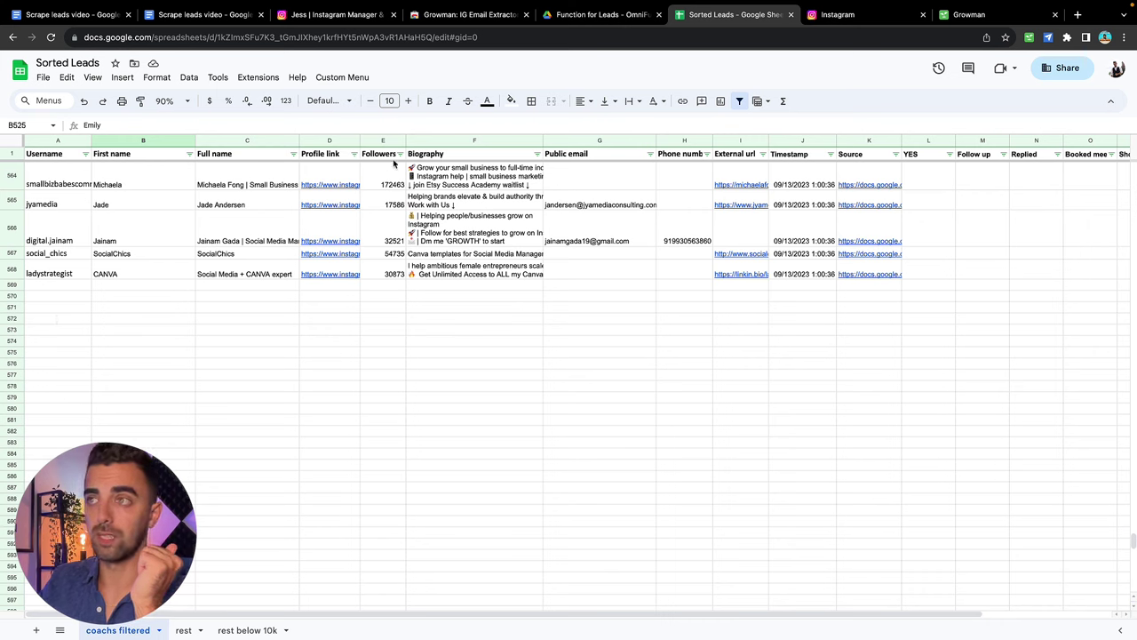
Step: Run 'Process Excel Files' from the Custom Menu and scroll down to the appended leads
{"action": "left_click", "coordinate": [342, 78]}
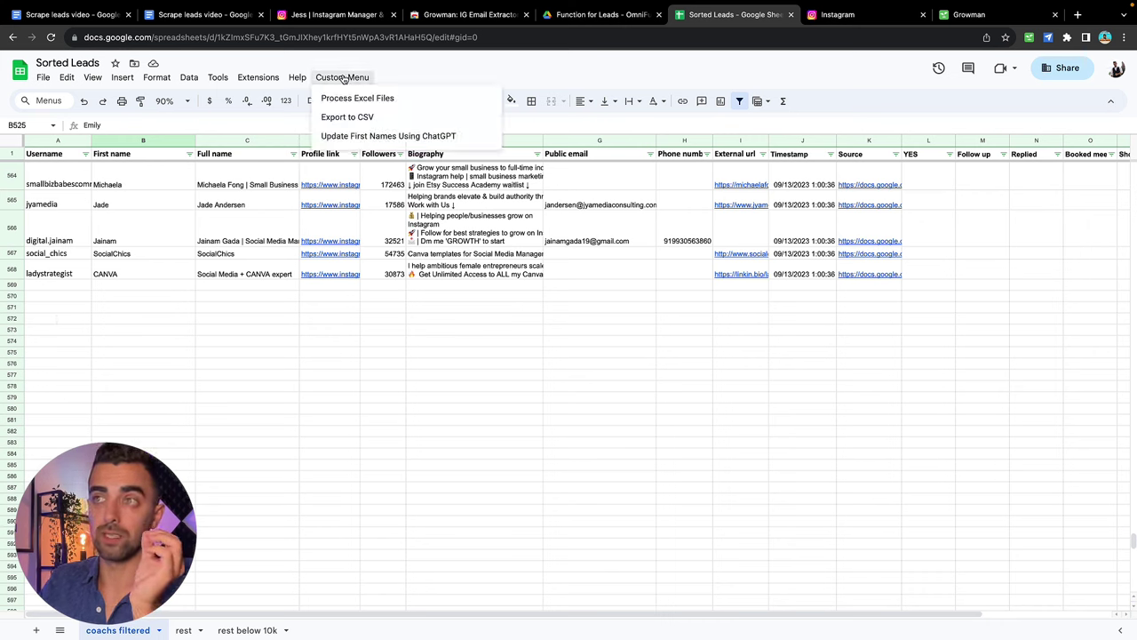
{"action": "left_click", "coordinate": [391, 99]}
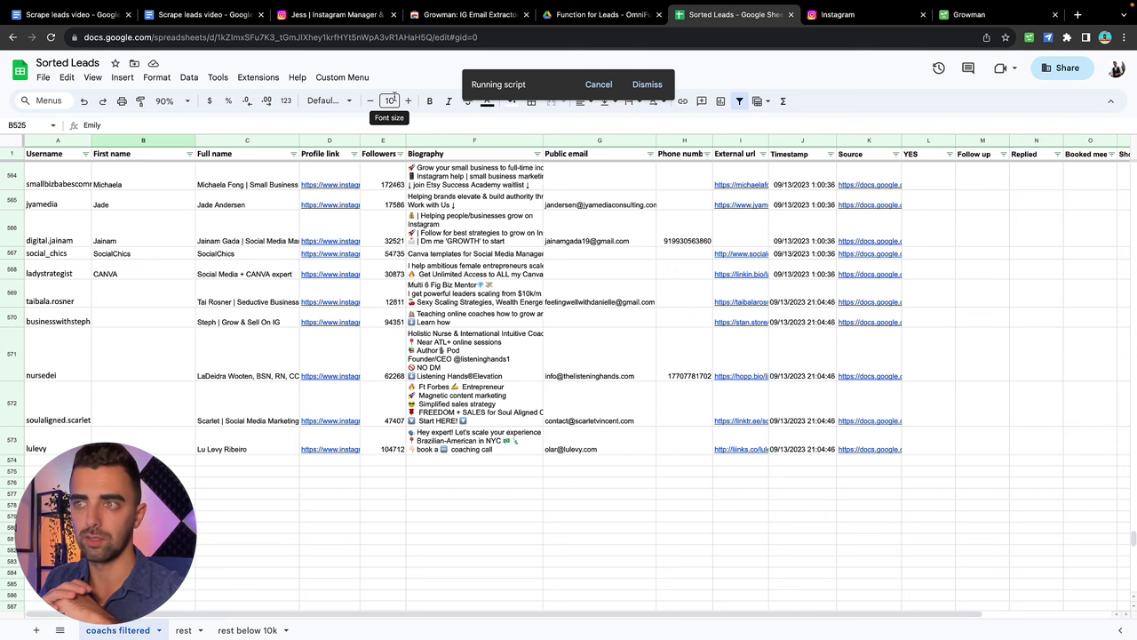
{"action": "scroll", "coordinate": [411, 515], "scroll_direction": "down", "scroll_amount": 10}
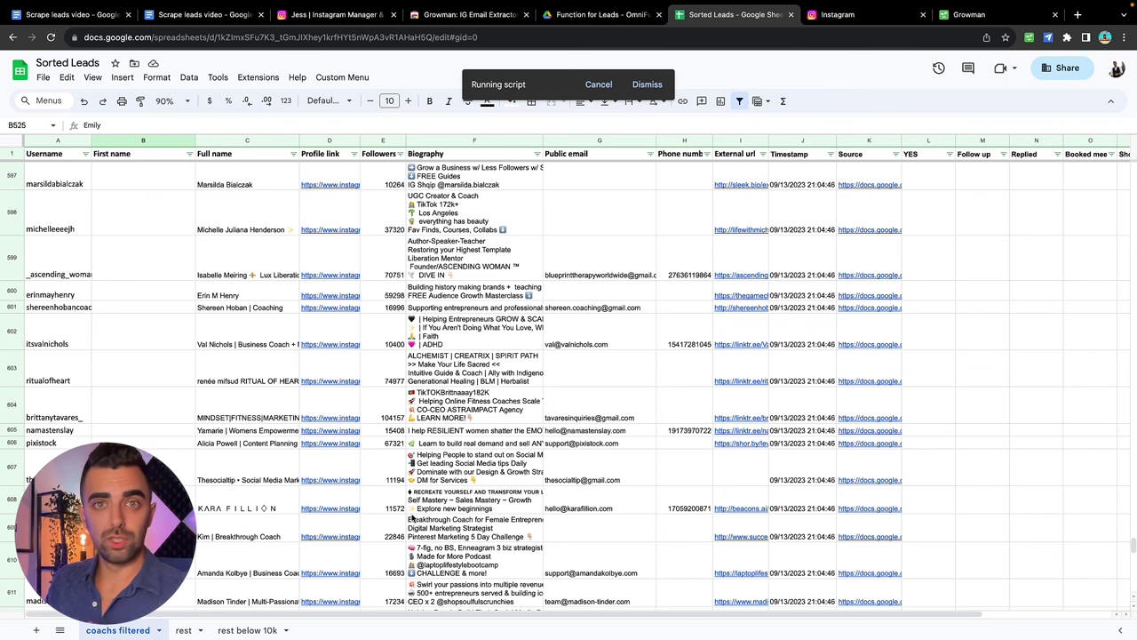